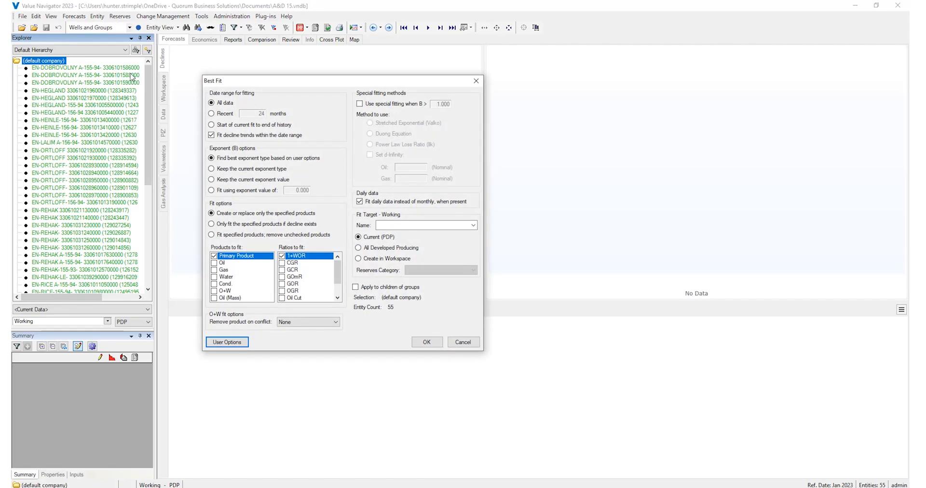
# - Run Best Fit on the default company for the Oil and Water products with GOR as the only ratio, excluding Primary Product and 1+WOR
pyautogui.click(215, 256)
pyautogui.click(214, 263)
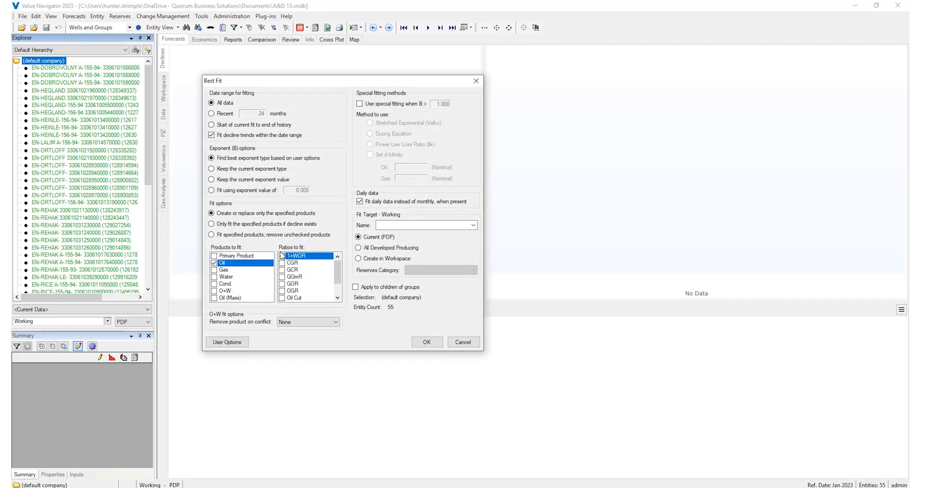
pyautogui.click(282, 285)
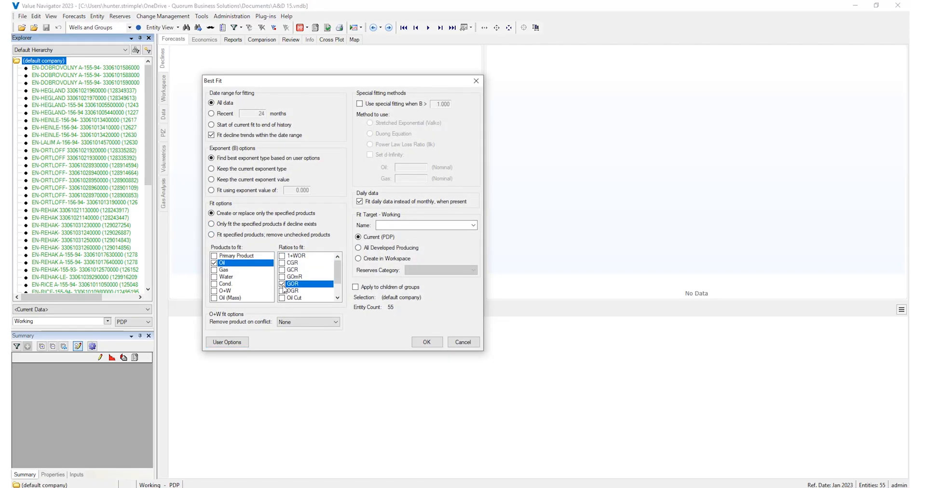
pyautogui.click(215, 277)
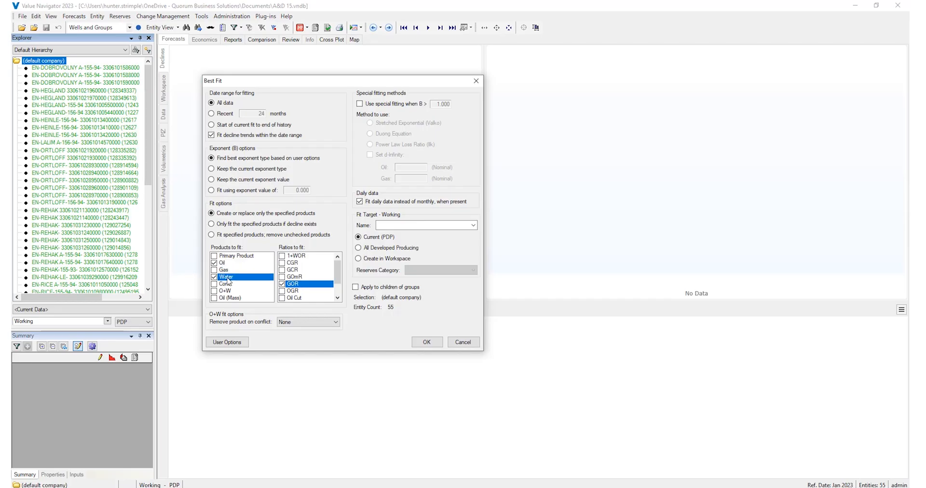
pyautogui.click(426, 342)
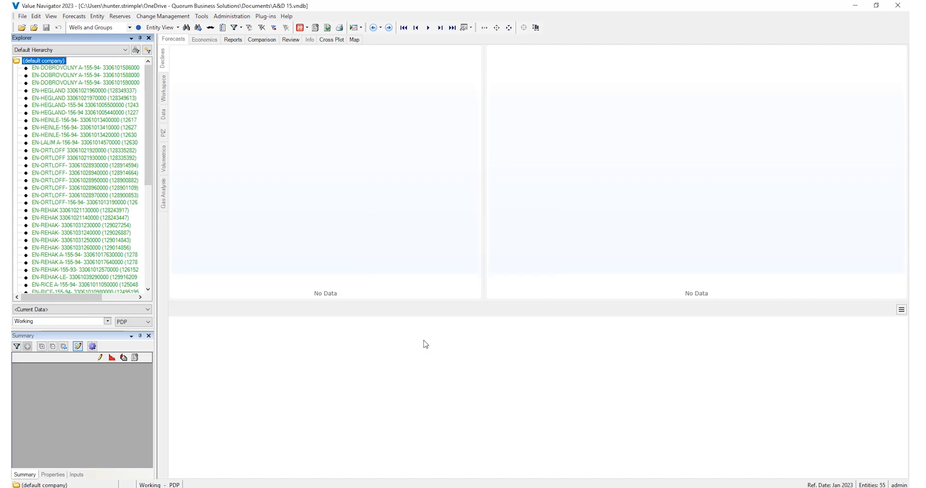
# - Review the fitted decline forecasts of the third well in the list
pyautogui.click(117, 82)
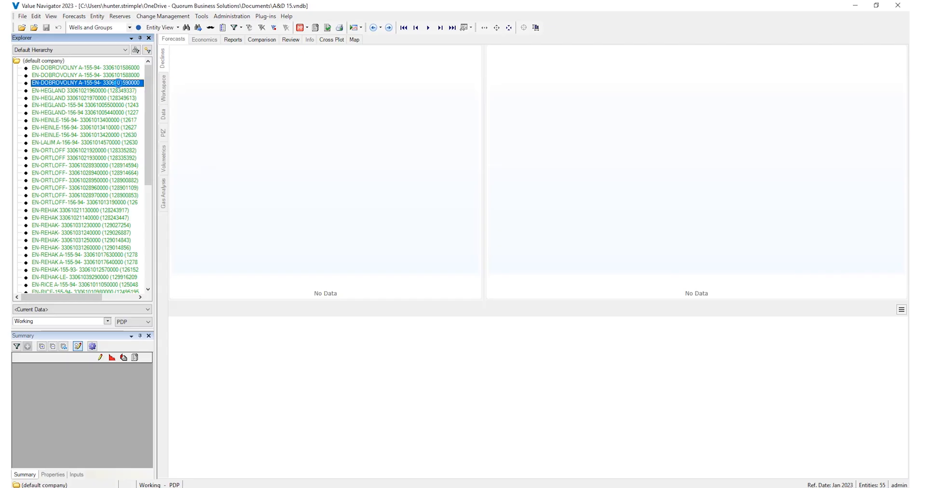
pyautogui.click(114, 97)
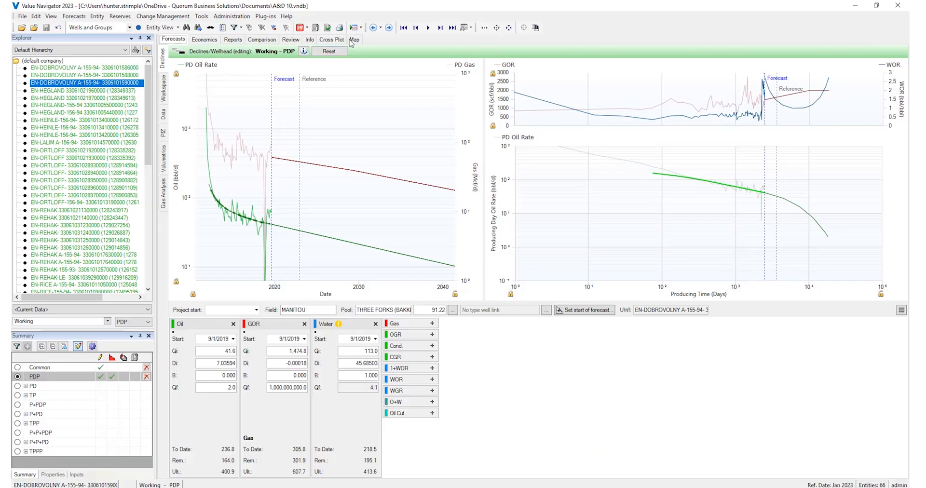
# - Select the BIG BUTTE field wells on the map and filter the well list to that selection
pyautogui.click(351, 39)
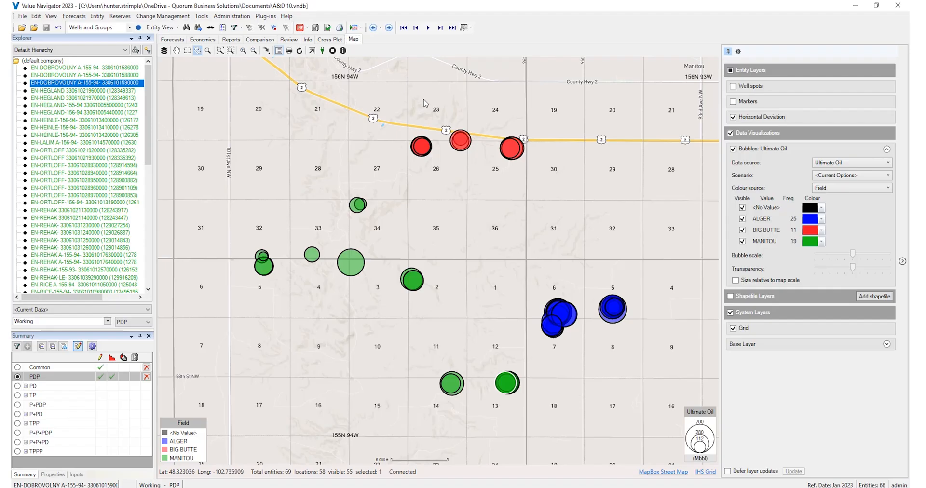
pyautogui.moveTo(424, 103)
pyautogui.mouseDown()
pyautogui.moveTo(504, 120)
pyautogui.moveTo(540, 190)
pyautogui.moveTo(385, 140)
pyautogui.moveTo(416, 114)
pyautogui.mouseUp()
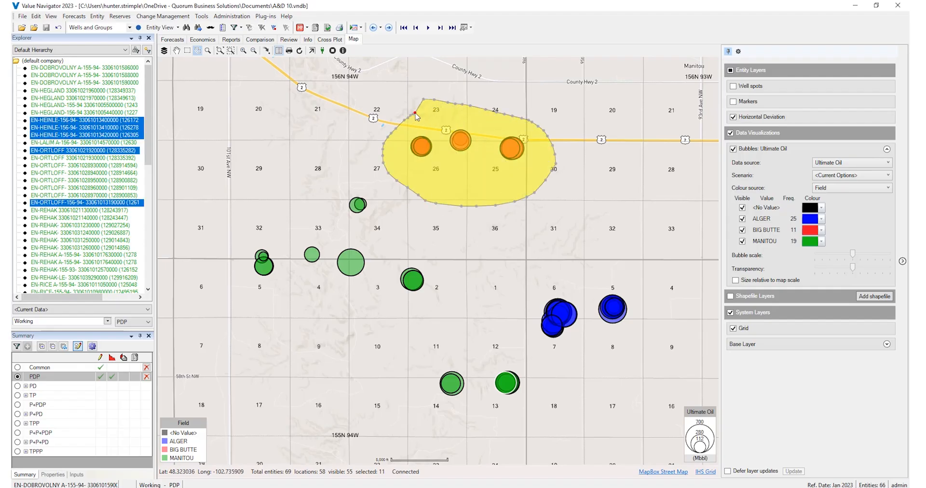
pyautogui.rightClick(116, 164)
pyautogui.click(135, 170)
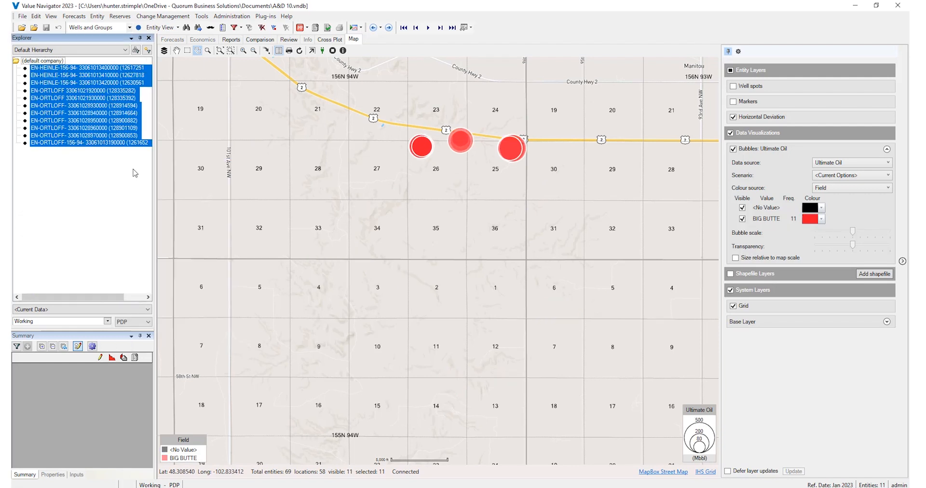
# - Cross plot the filtered wells split by Completion Design Type, and view their frequency and probability plots
pyautogui.click(331, 39)
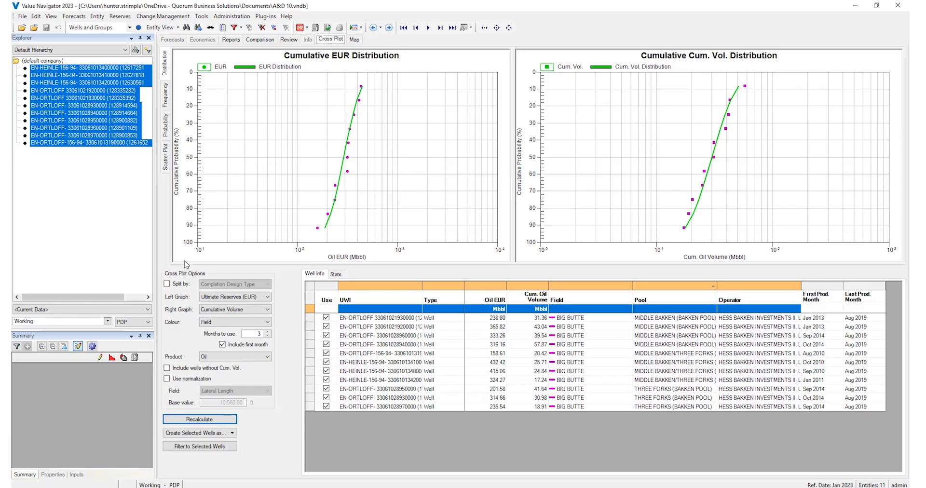
pyautogui.click(168, 284)
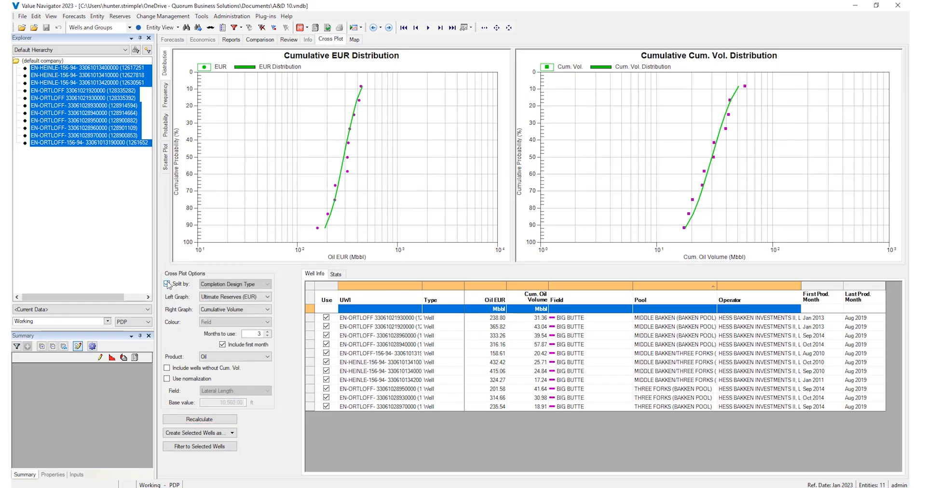
pyautogui.click(181, 419)
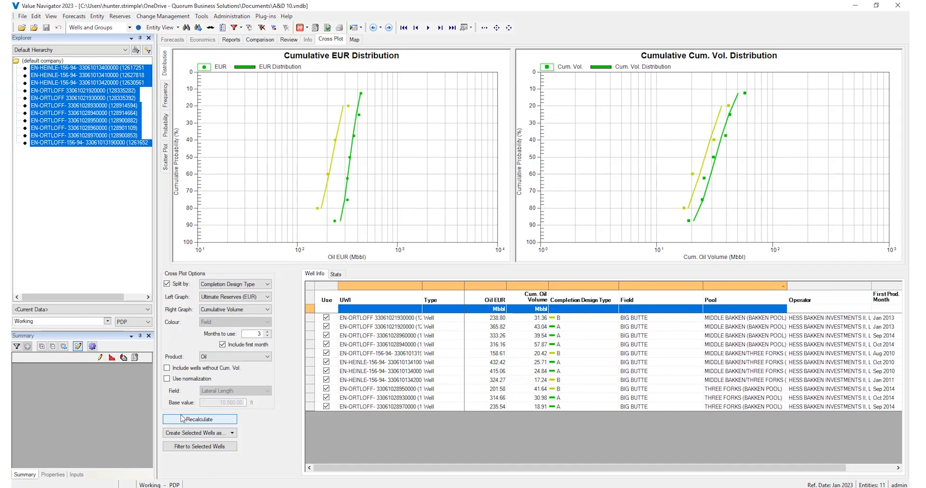
pyautogui.click(163, 98)
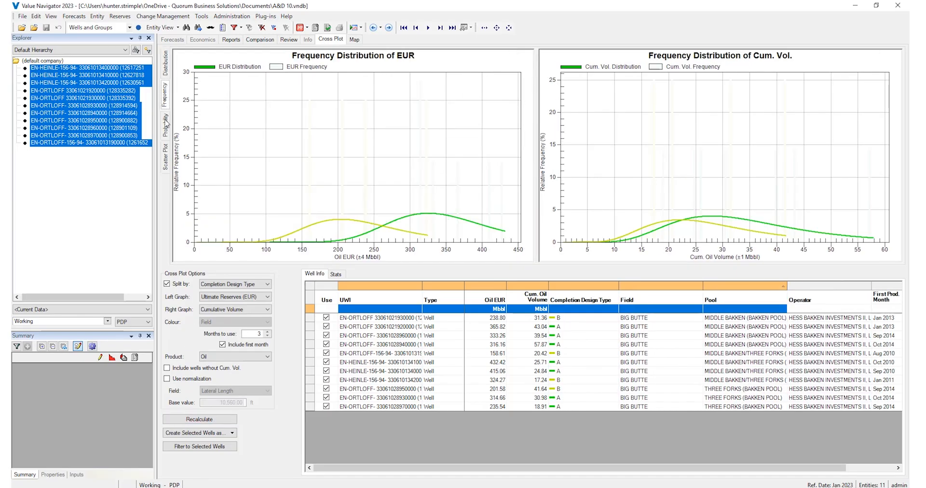
pyautogui.click(166, 123)
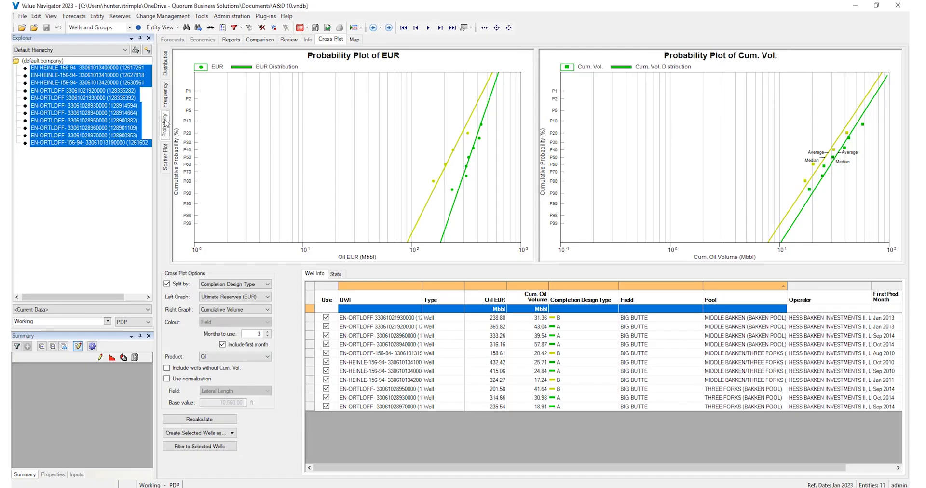
# - Organize the wells by the Completion Design hierarchy and show group A as a scatter plot
pyautogui.click(98, 52)
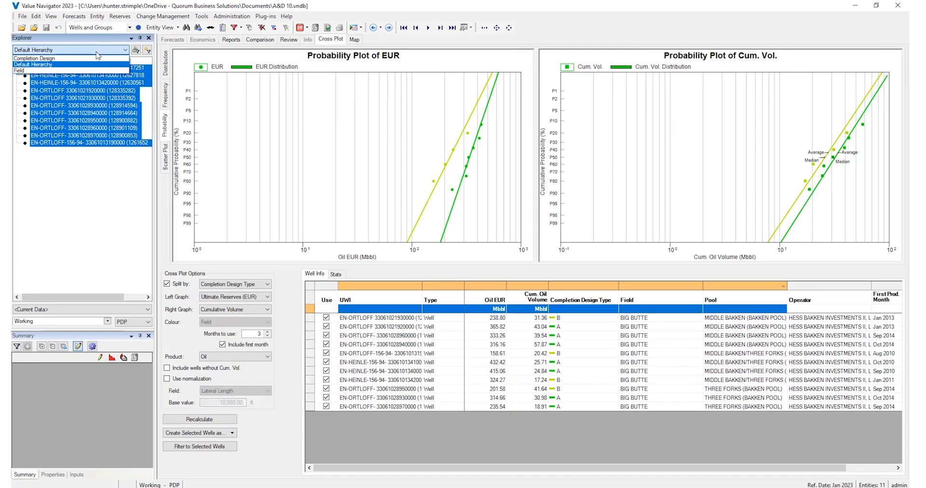
pyautogui.click(96, 59)
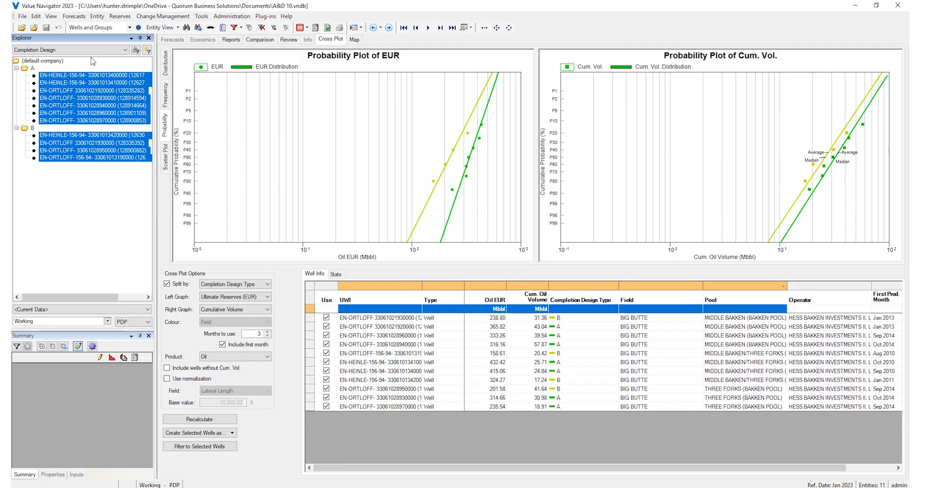
pyautogui.click(32, 68)
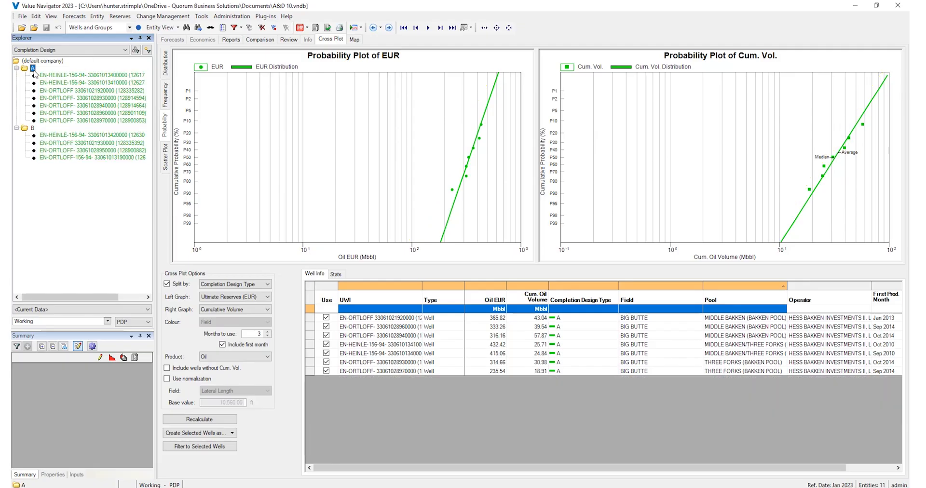
pyautogui.click(166, 159)
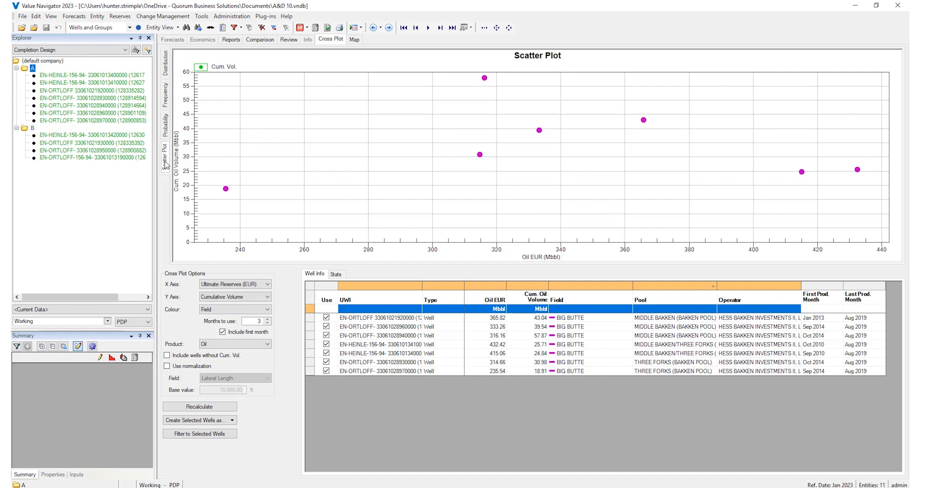
# - Create a type well named New Type Well 3 from the selected group A wells with a 40% well cut-off point
pyautogui.click(214, 420)
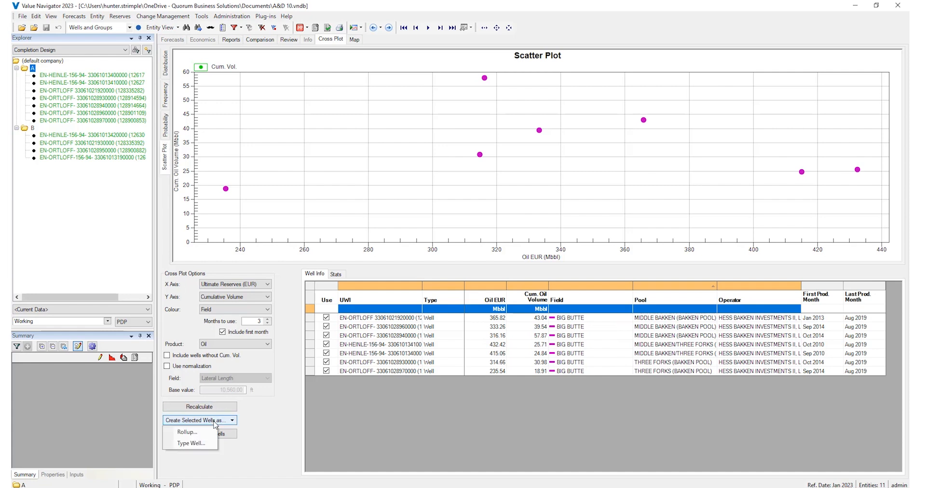
pyautogui.click(207, 443)
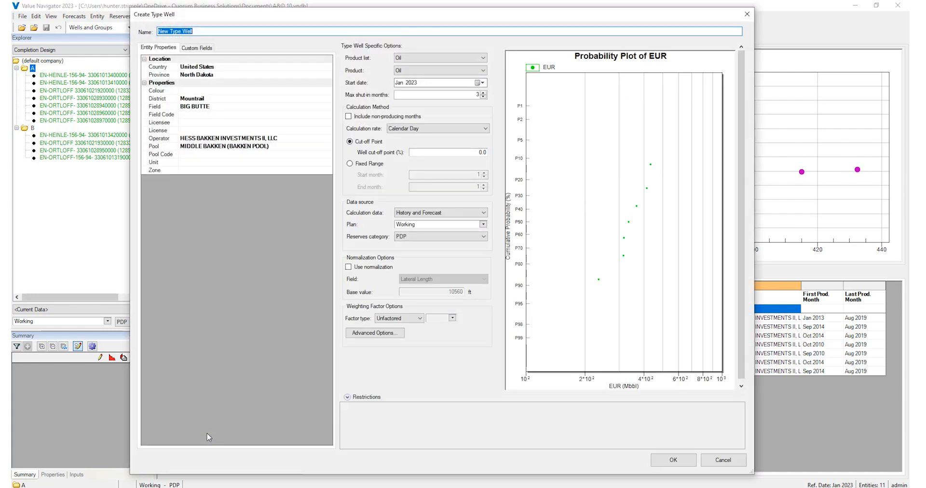
pyautogui.click(208, 33)
pyautogui.doubleClick(484, 152)
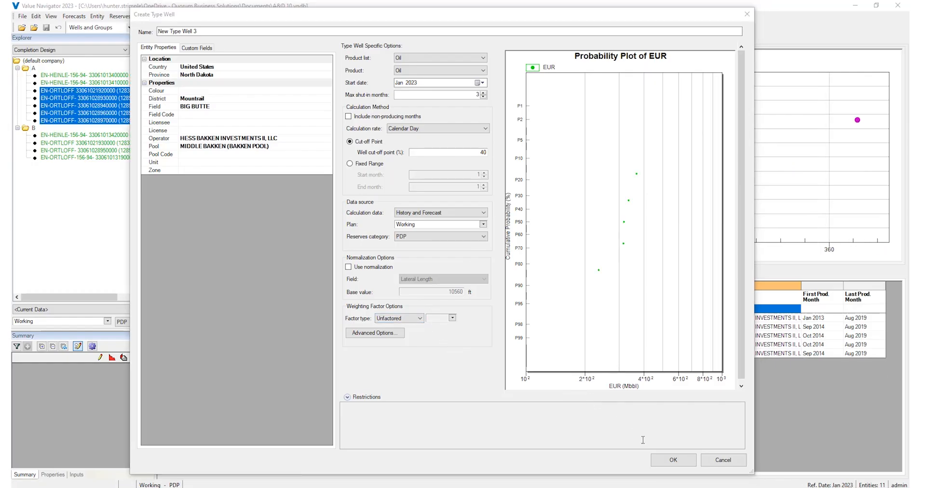
pyautogui.click(662, 461)
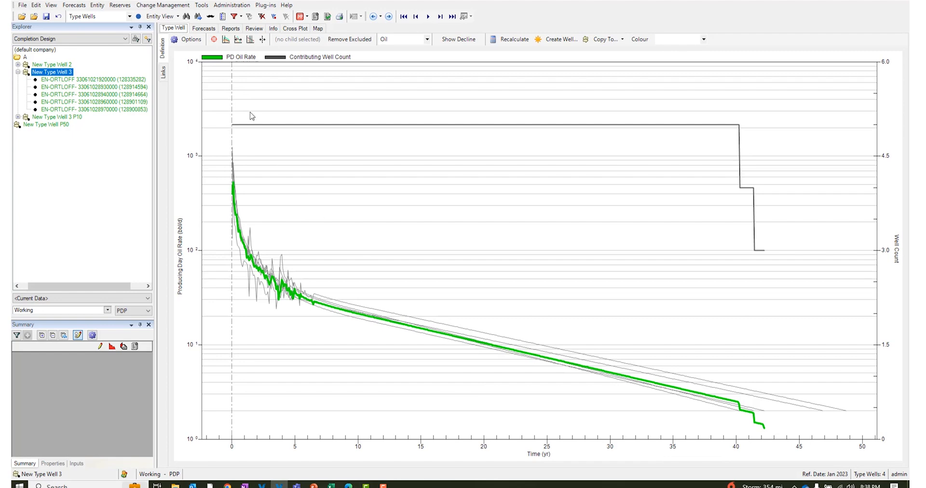
# - Fit an oil decline to the forecast of New Type Well 3, from the initial rate peak to about October 2030
pyautogui.click(203, 28)
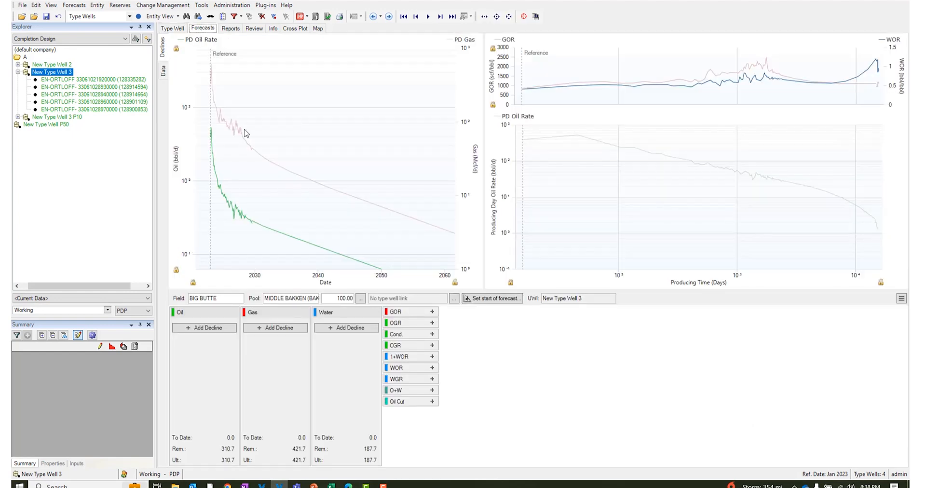
pyautogui.click(211, 129)
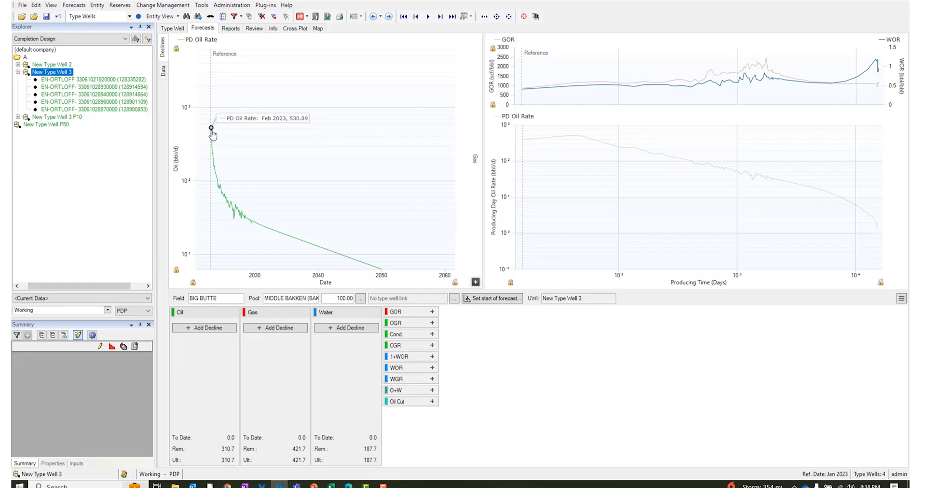
pyautogui.click(260, 224)
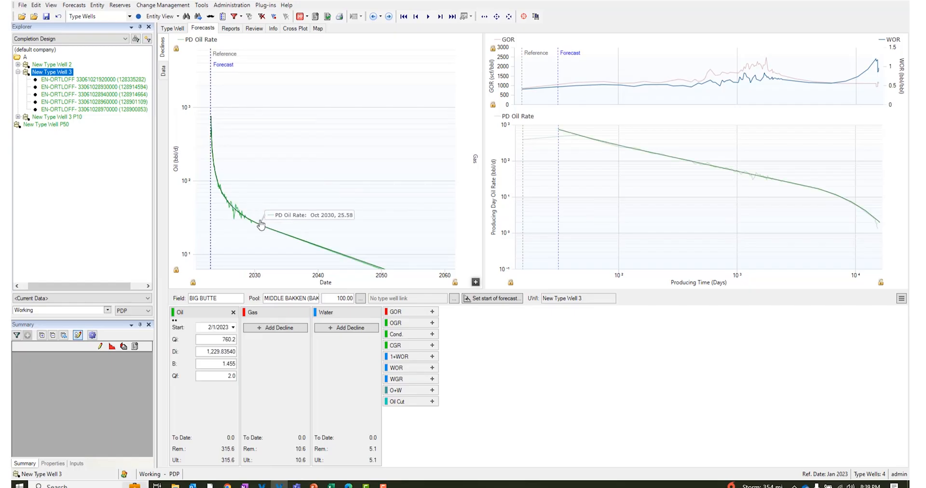
# - Fit a gas decline to New Type Well 3, from the initial rate peak to about May 2032
pyautogui.press('g')
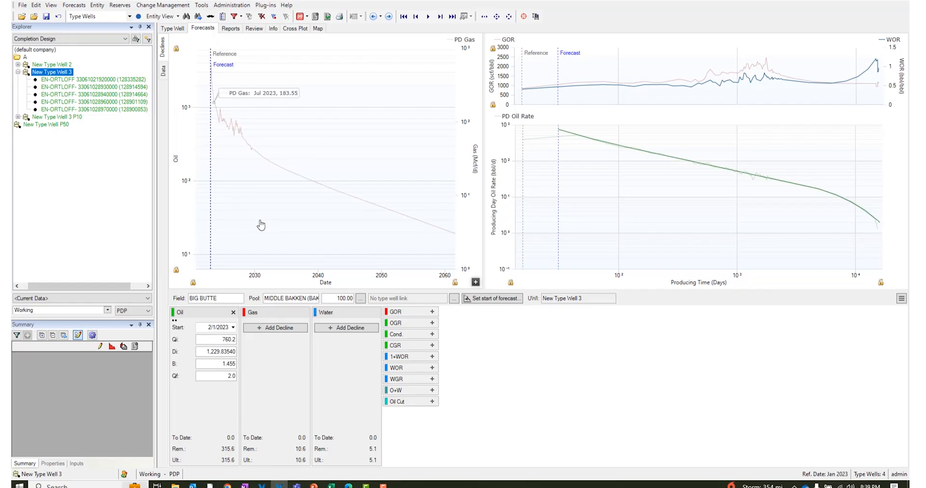
pyautogui.click(212, 68)
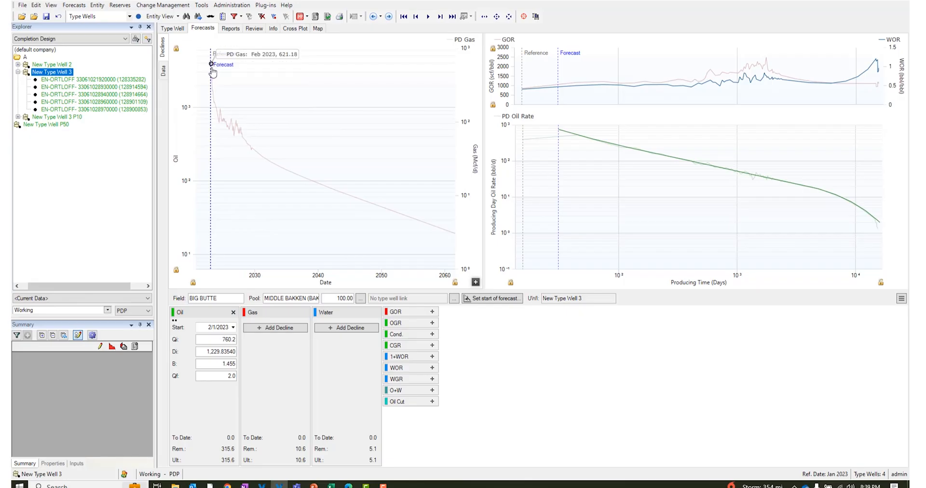
pyautogui.click(270, 164)
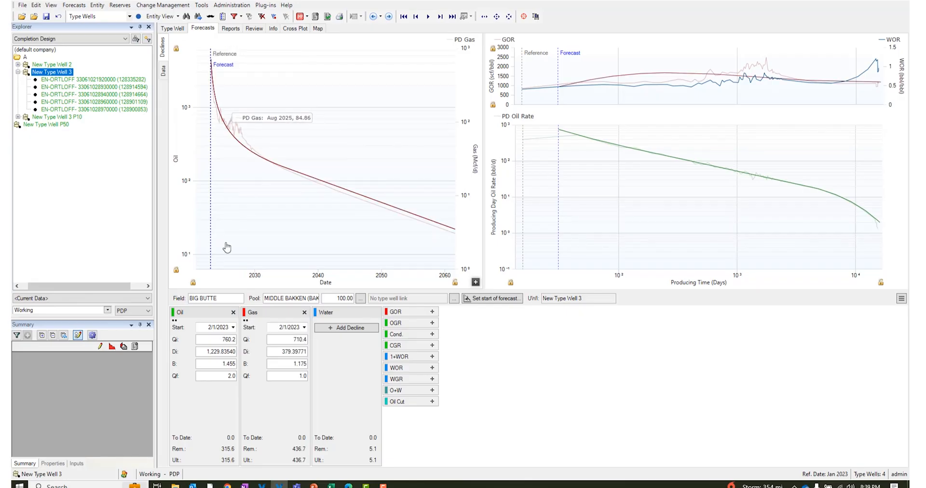
# - Open the segment details of the oil decline for New Type Well 3
pyautogui.click(215, 314)
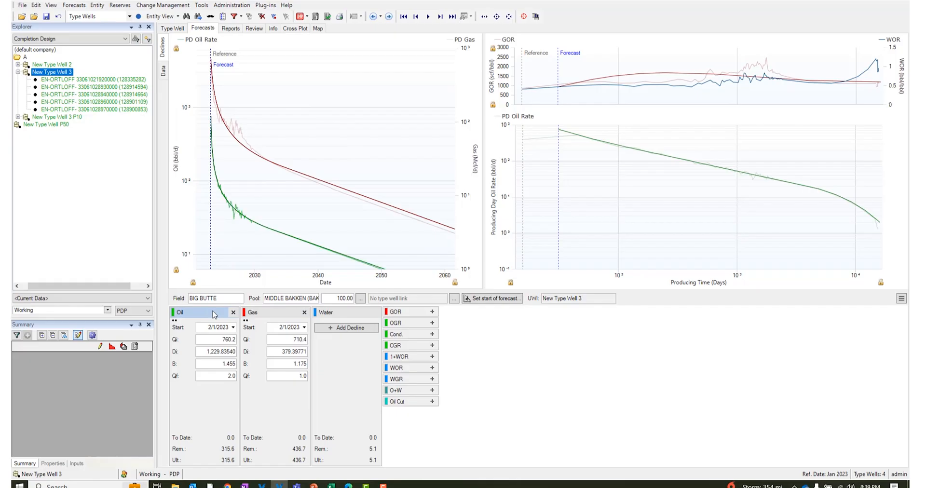
pyautogui.doubleClick(215, 315)
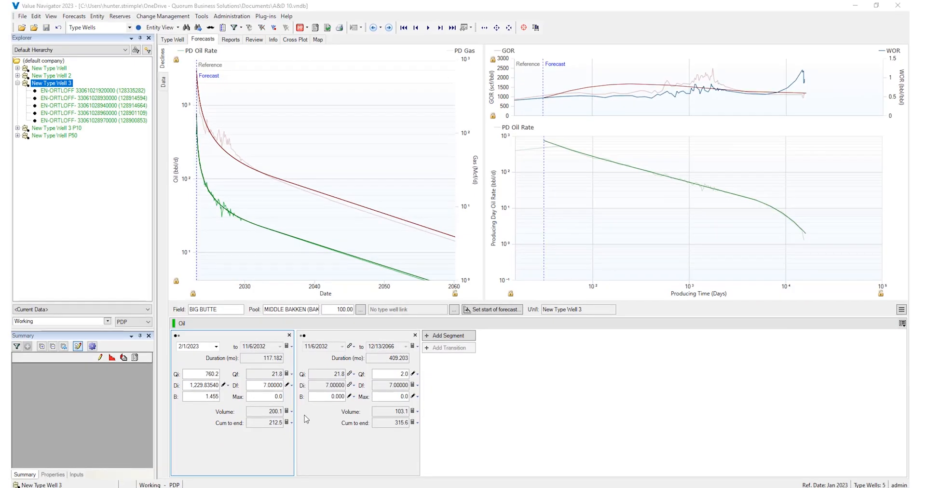
# - Create a well from New Type Well 3 named Inventory Well 2, with PUD instead of PDP as its destination reserves category
pyautogui.rightClick(58, 85)
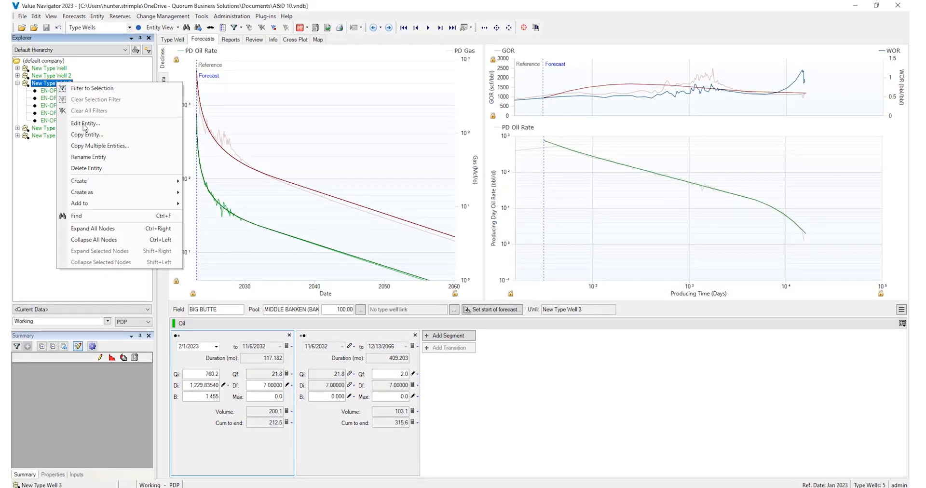
pyautogui.moveTo(95, 194)
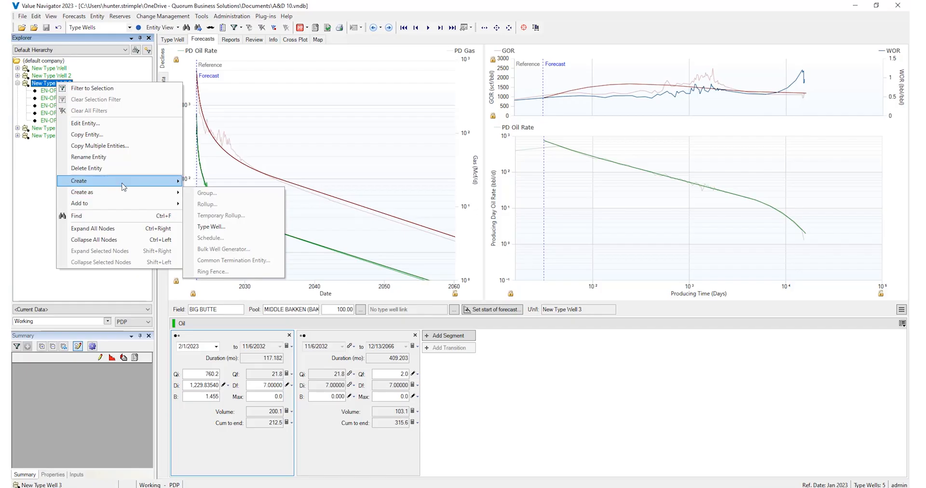
pyautogui.click(211, 226)
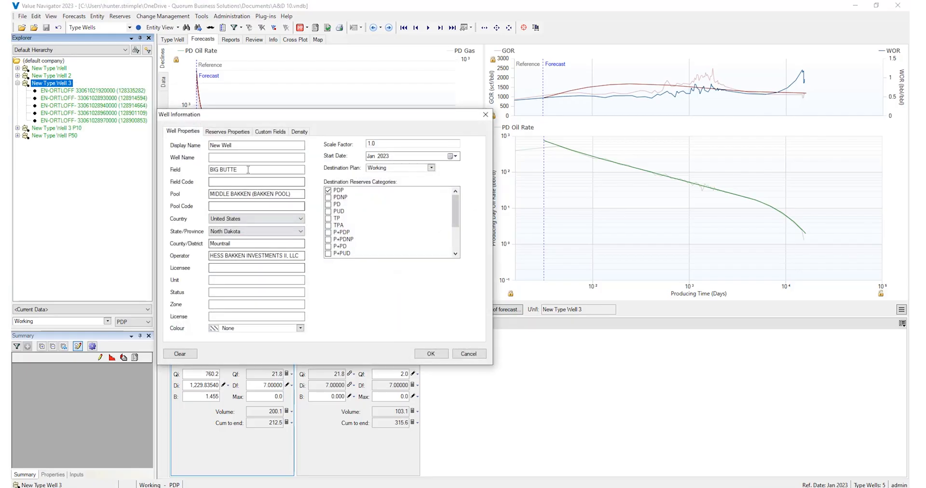
pyautogui.write('Inventory Well 2')
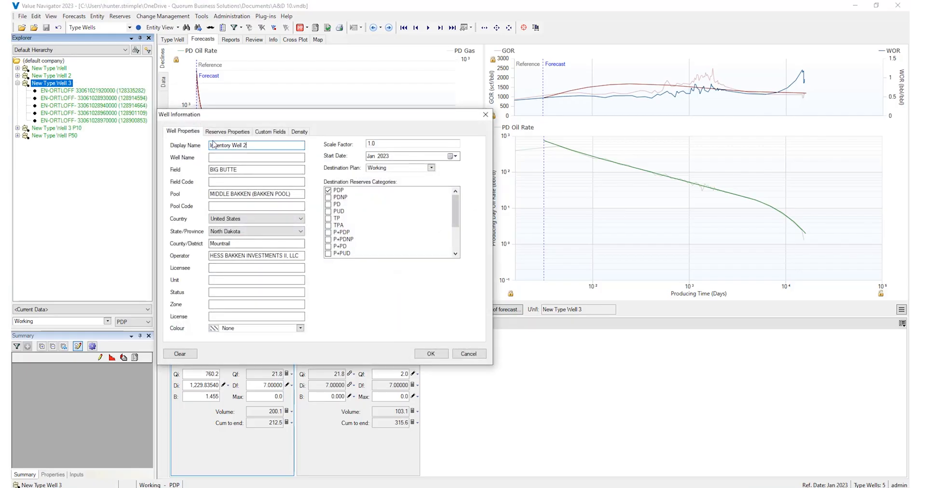
pyautogui.click(328, 190)
pyautogui.click(329, 211)
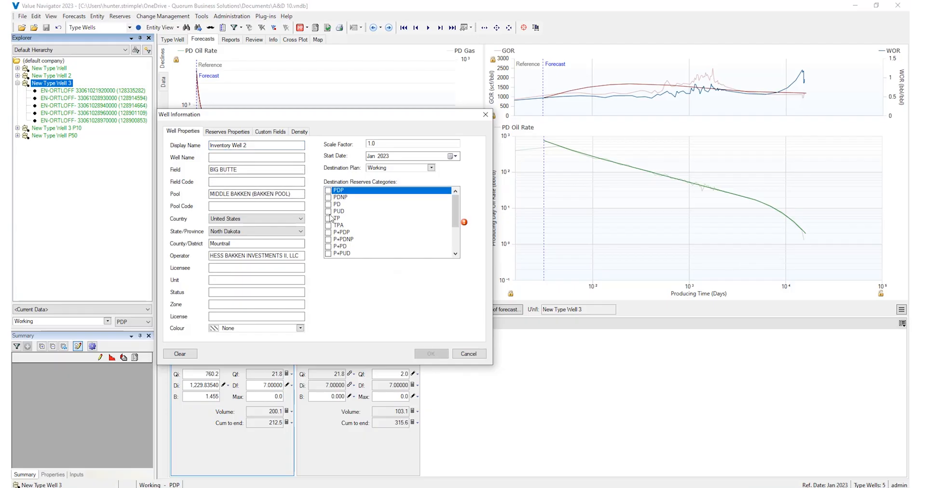
pyautogui.click(431, 354)
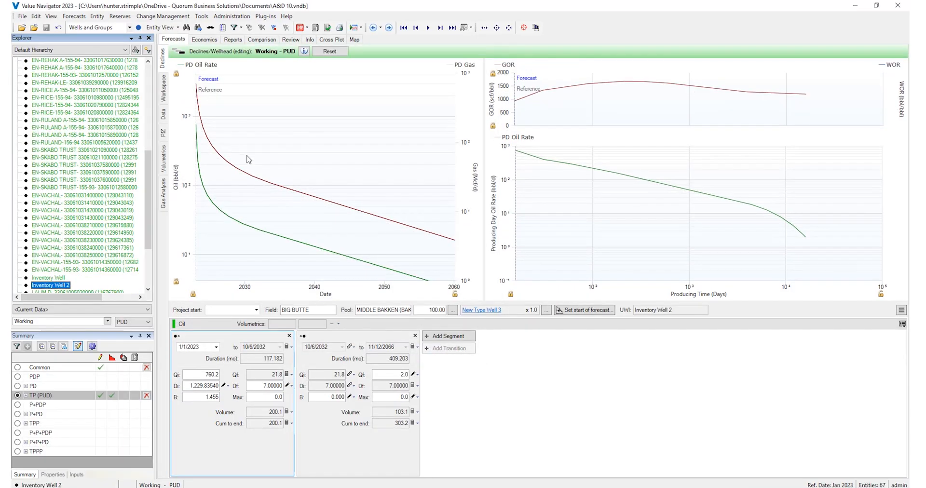
# - Set the project start of Inventory Well 2 to January 2023
pyautogui.click(256, 309)
pyautogui.click(215, 345)
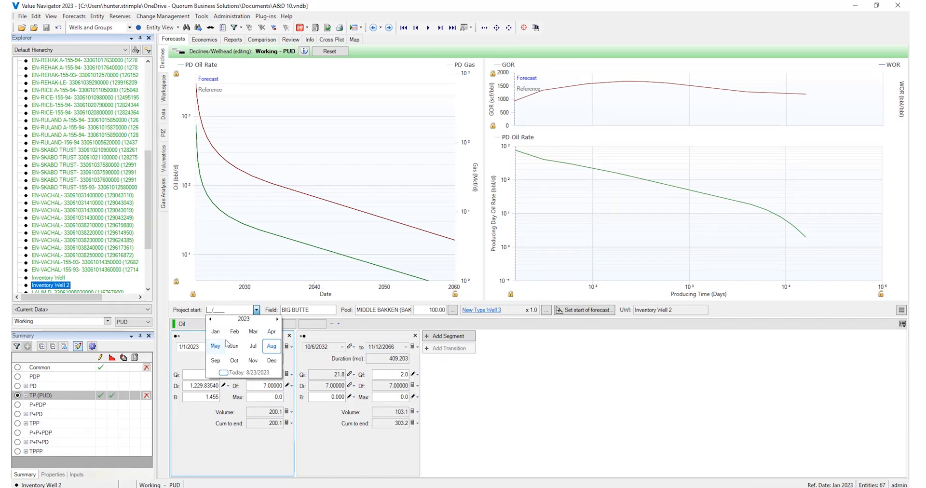
pyautogui.click(216, 331)
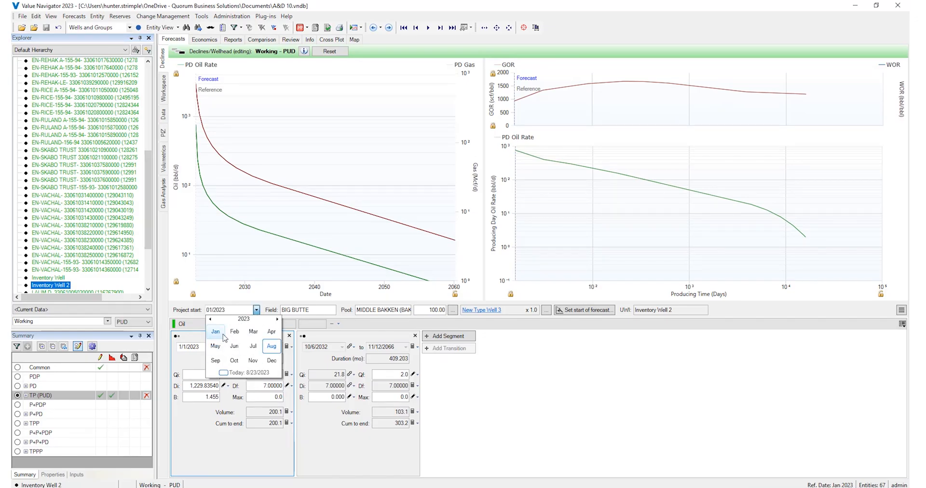
# - Set the working interest of Inventory Well 2 to 70% in its general interest economics
pyautogui.click(198, 40)
pyautogui.click(163, 90)
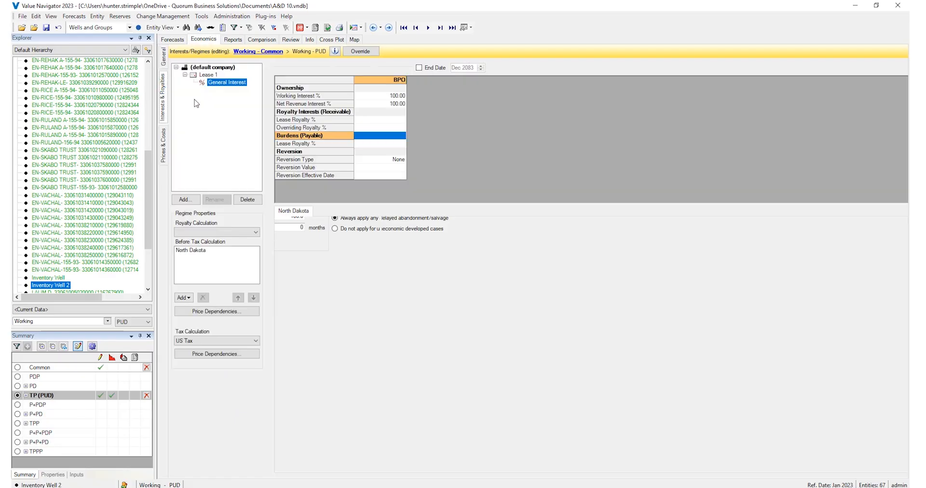
pyautogui.click(392, 96)
pyautogui.click(402, 96)
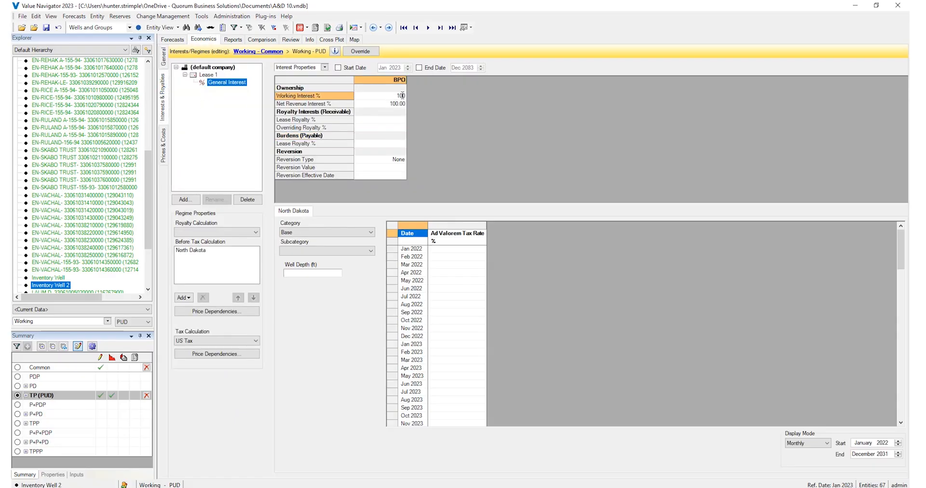
pyautogui.doubleClick(400, 96)
pyautogui.write('70')
pyautogui.press('Return')
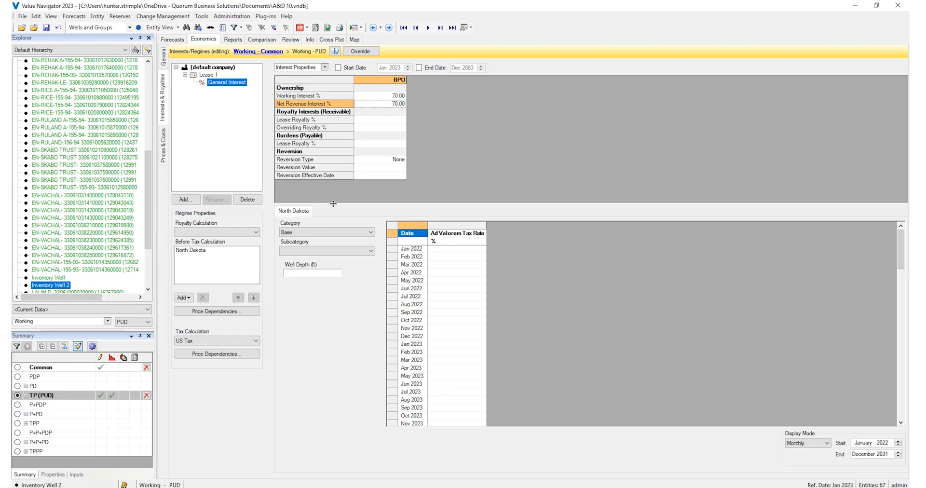
# - Switch the capital costs of Inventory Well 2 to lookup and apply the Bakken cost set
pyautogui.click(162, 142)
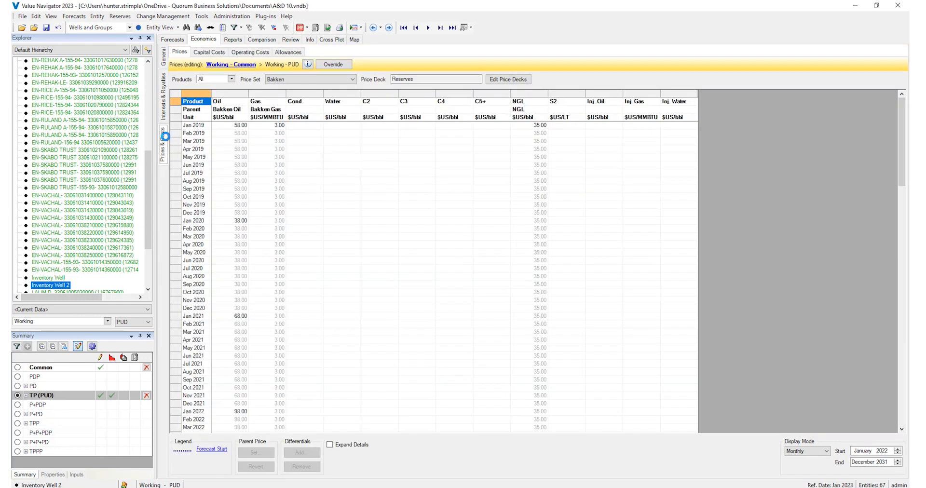
pyautogui.click(219, 52)
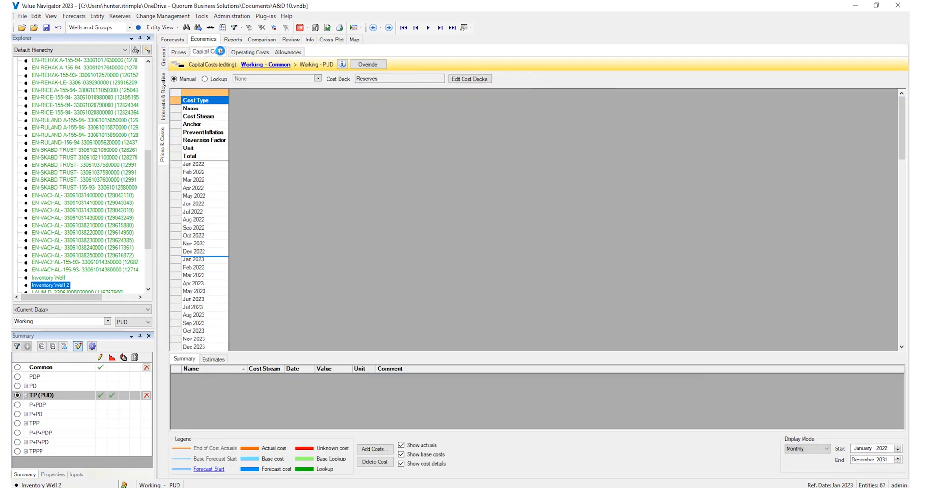
pyautogui.click(212, 80)
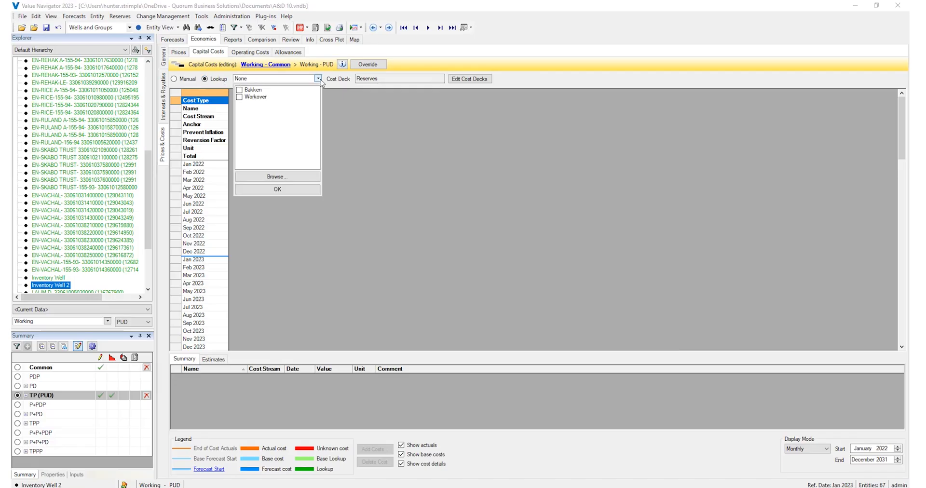
pyautogui.click(240, 90)
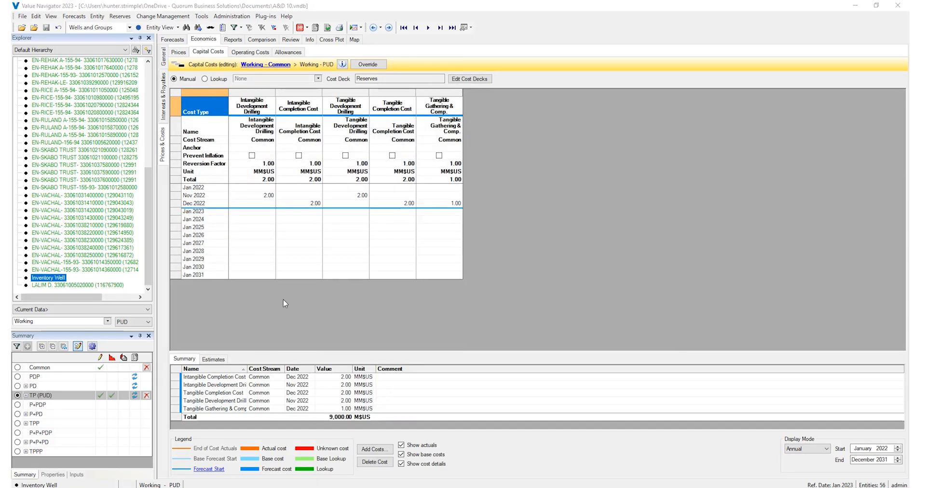
# - Create a bulk well generator named New Bulk Well Generator with Inventory Well as its source well
pyautogui.rightClick(57, 279)
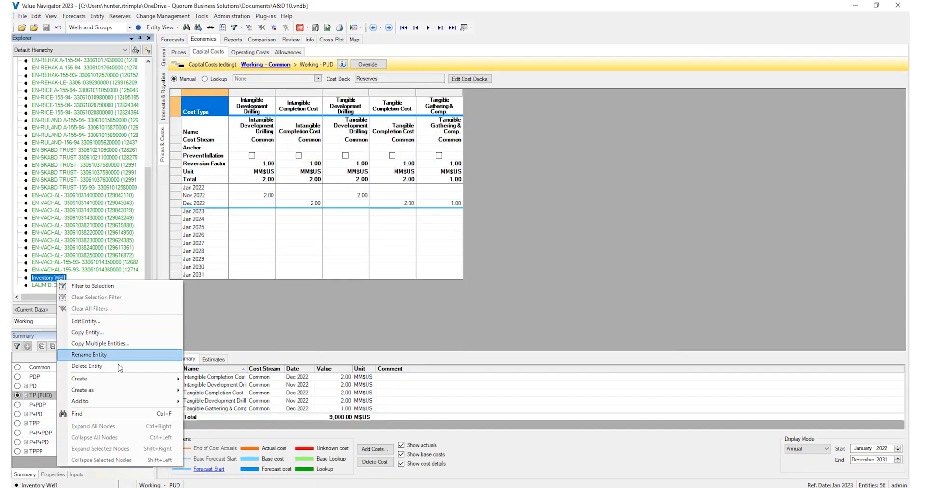
pyautogui.moveTo(119, 396)
pyautogui.click(212, 446)
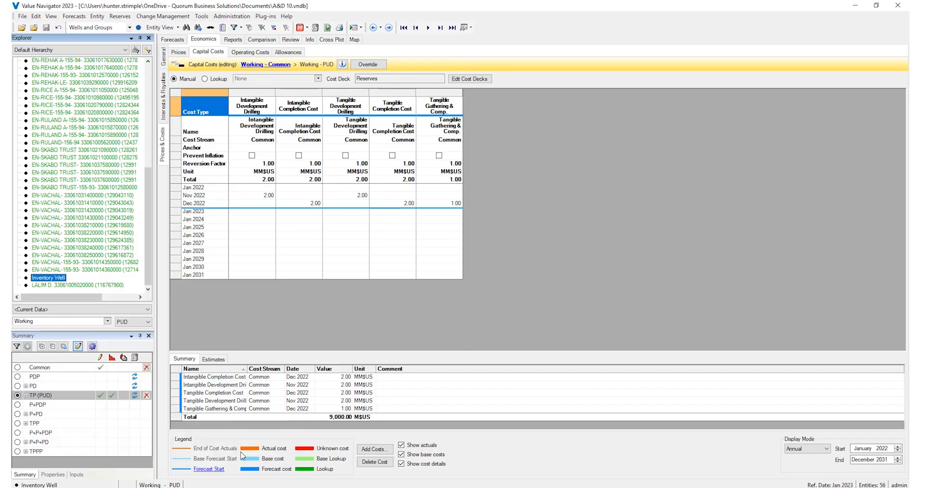
pyautogui.click(667, 462)
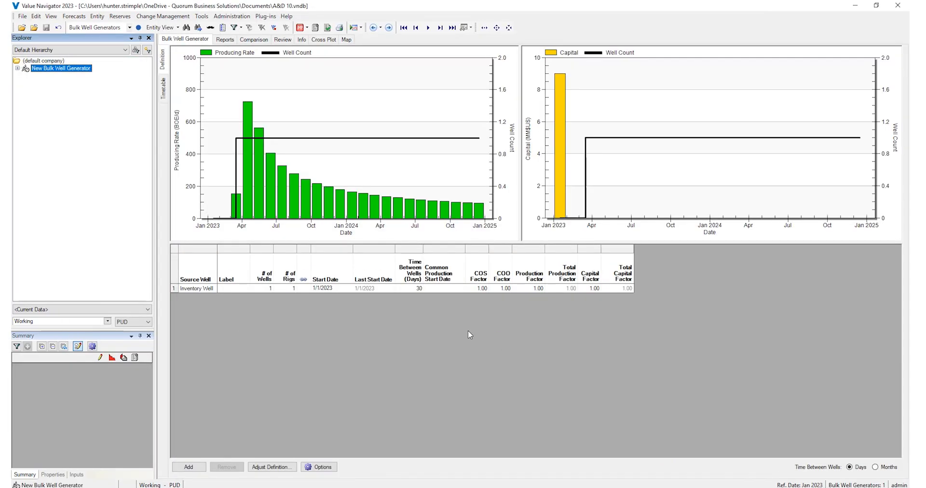
# - Define the bulk well generator with 10 wells and 20 days between wells
pyautogui.click(270, 288)
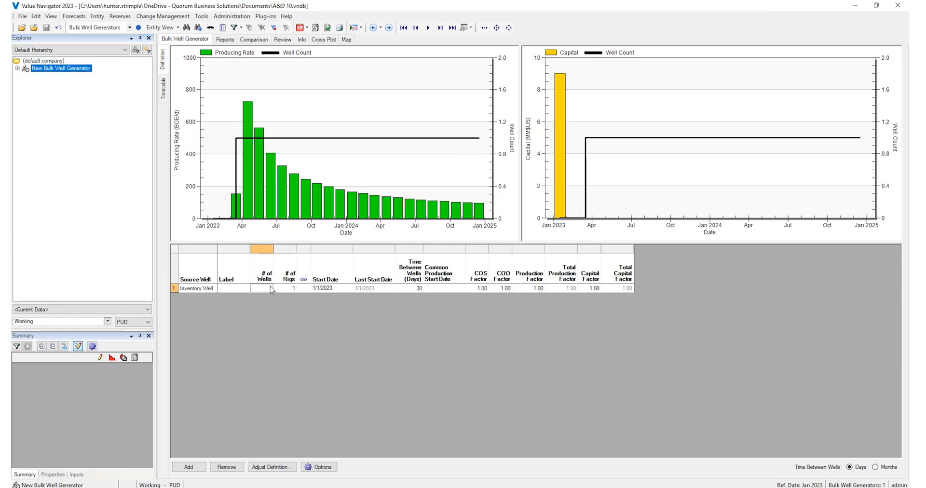
pyautogui.write('10')
pyautogui.click(416, 289)
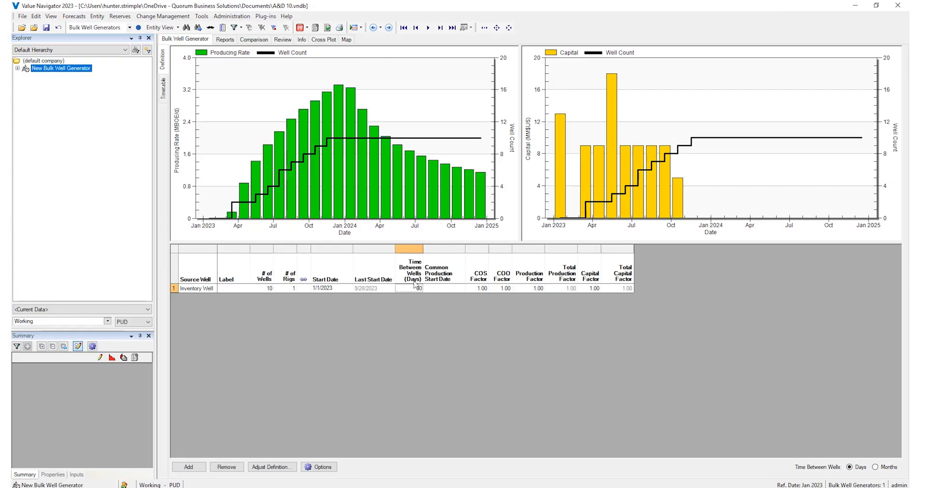
pyautogui.write('20')
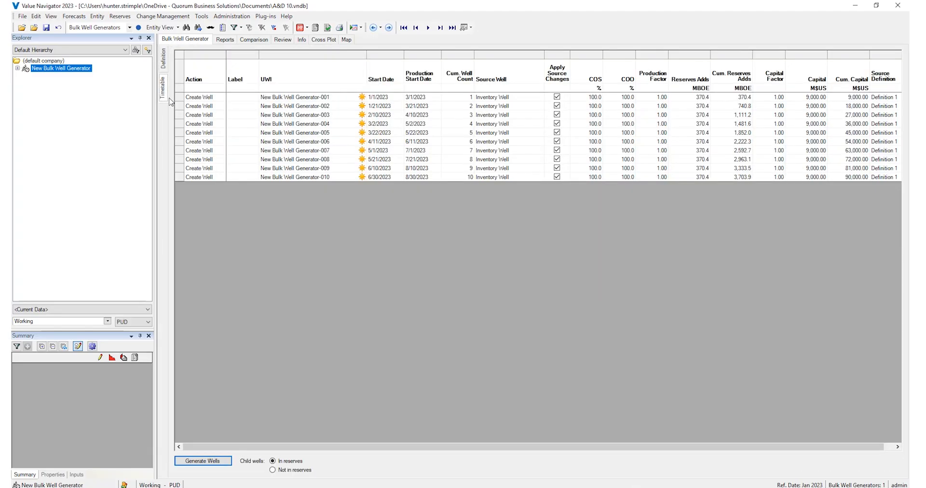
# - Generate the scheduled wells from the timetable and expand New Bulk Well Generator to list its child wells
pyautogui.click(214, 461)
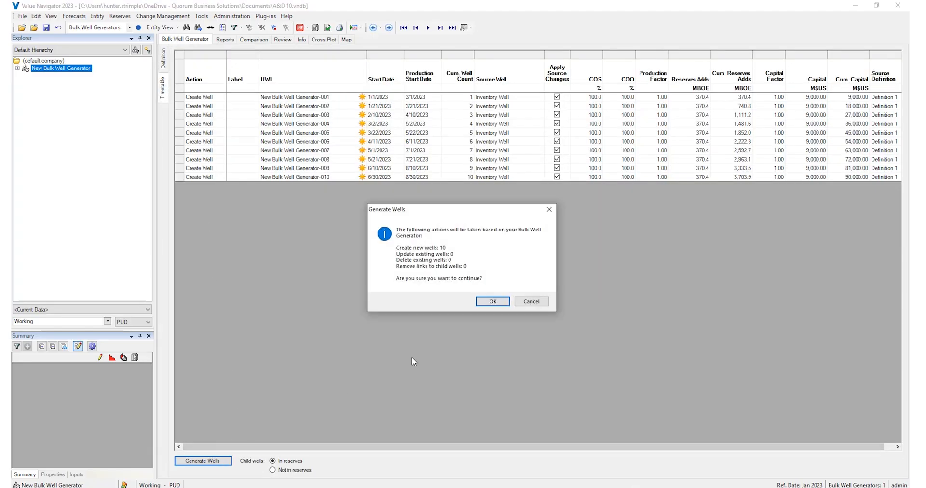
pyautogui.click(498, 301)
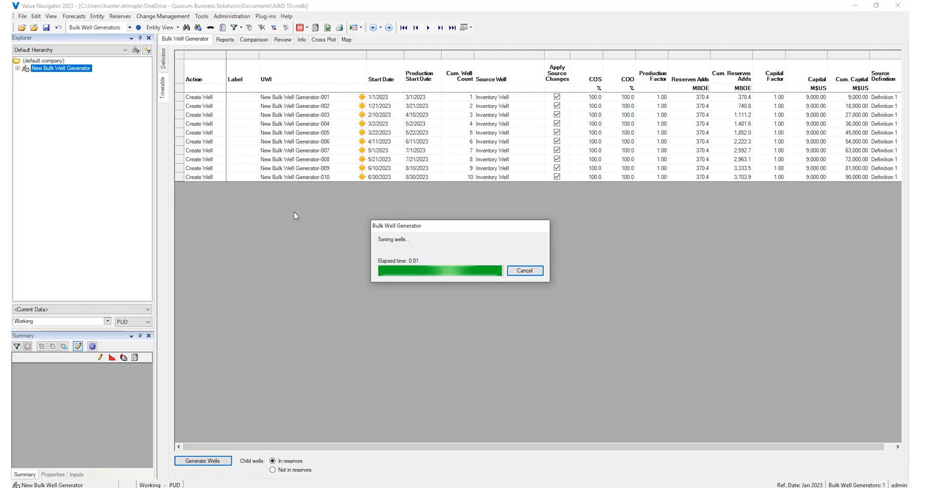
pyautogui.click(18, 68)
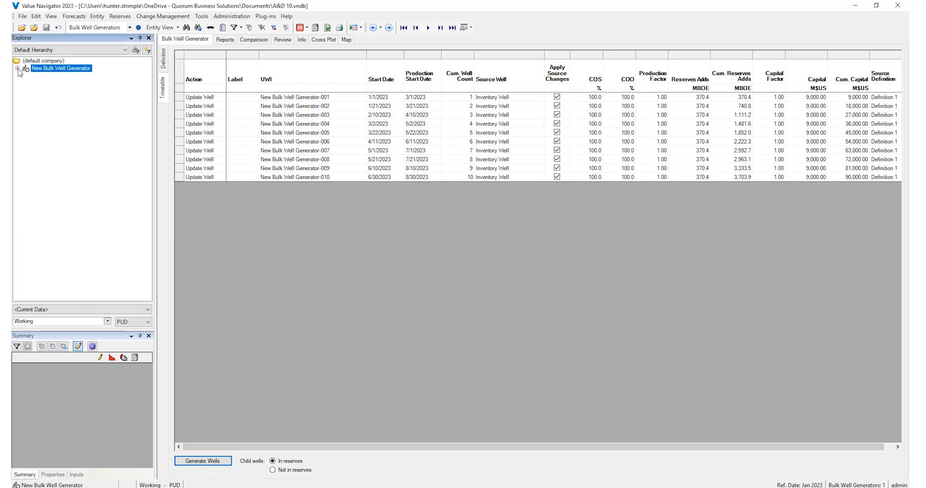
# - Show the generated wells on the data view timeline and move the third well's project start to March 2023
pyautogui.click(161, 28)
pyautogui.click(510, 39)
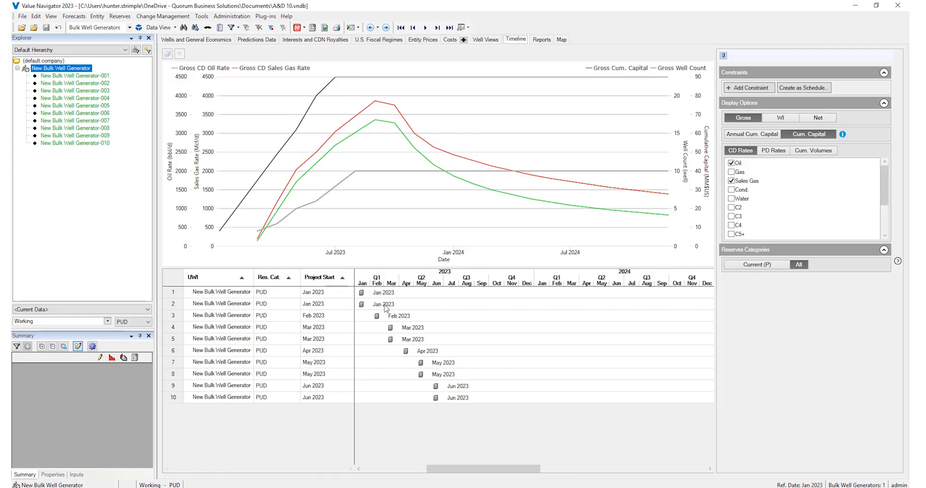
pyautogui.click(376, 316)
pyautogui.moveTo(384, 317); pyautogui.dragTo(391, 316)
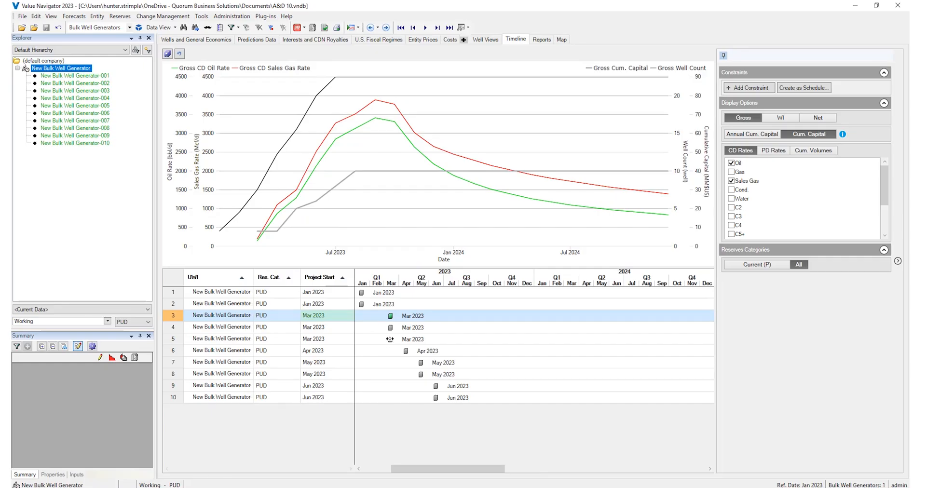
pyautogui.keyDown('shift'); pyautogui.click(391, 340); pyautogui.keyUp('shift')
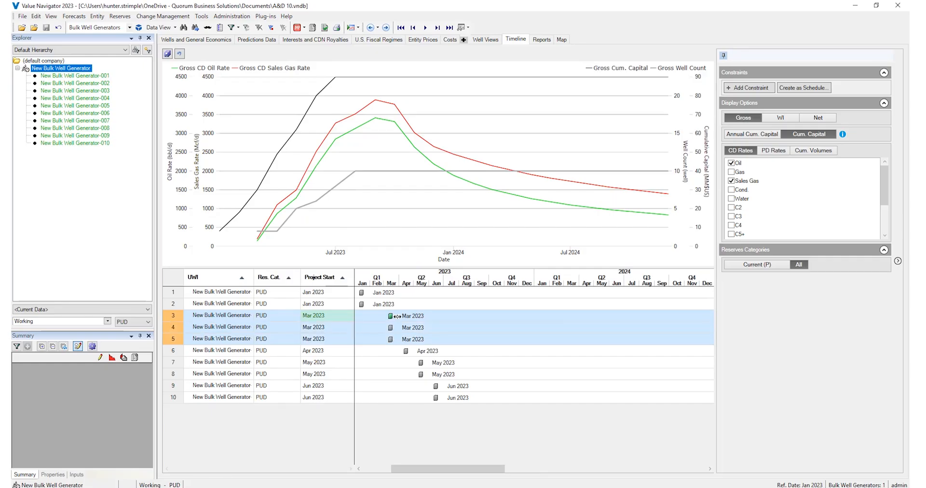
pyautogui.moveTo(397, 316); pyautogui.dragTo(392, 341)
pyautogui.click(377, 352)
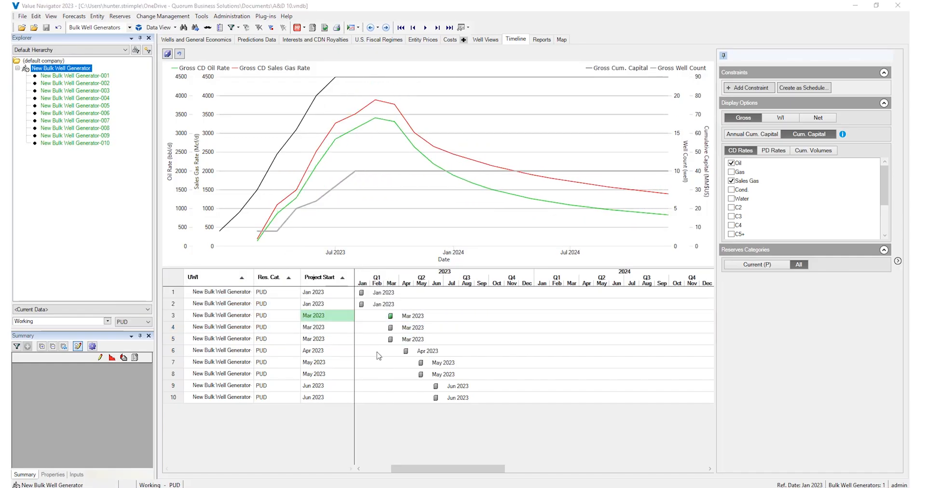
# - Run the Area Property Report - Net & NPV and the Before Tax Summary (A) for New Bulk Well Generator and review their economics
pyautogui.click(541, 39)
pyautogui.click(471, 54)
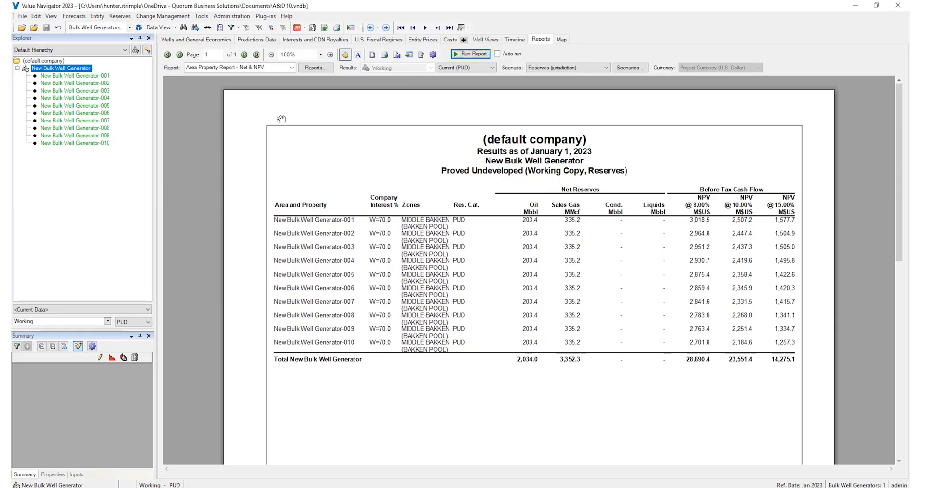
pyautogui.click(292, 69)
pyautogui.click(279, 76)
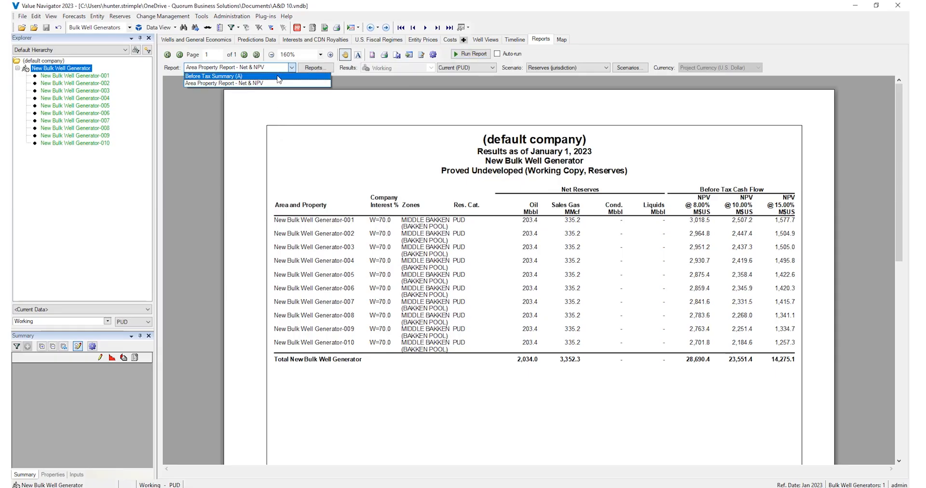
pyautogui.click(472, 54)
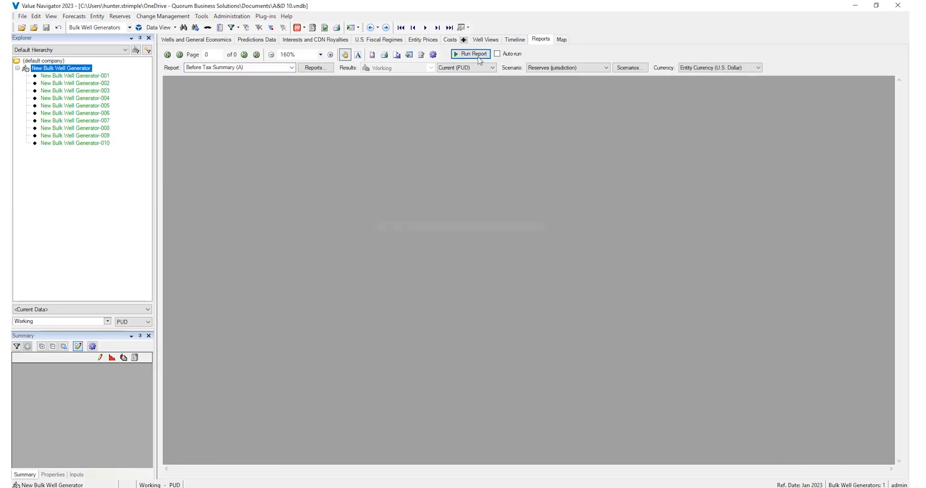
pyautogui.scroll(-4, 247, 136)
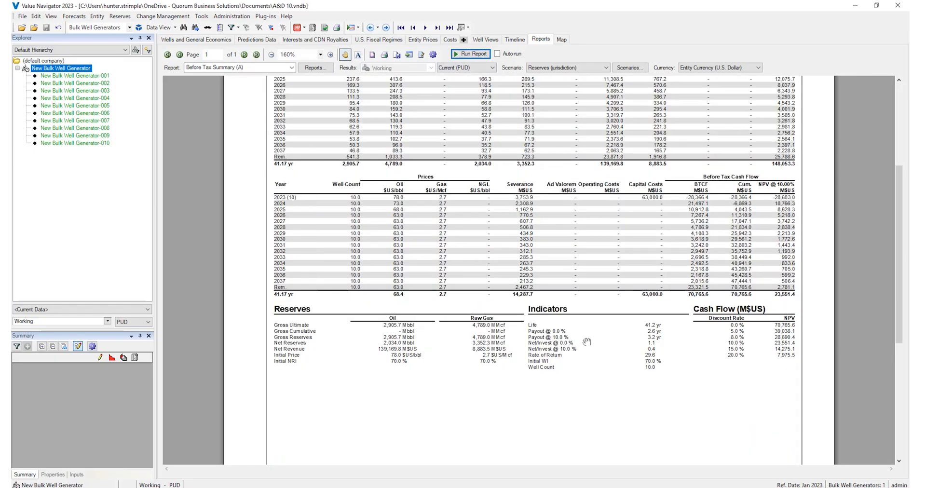
pyautogui.press('ctrl')
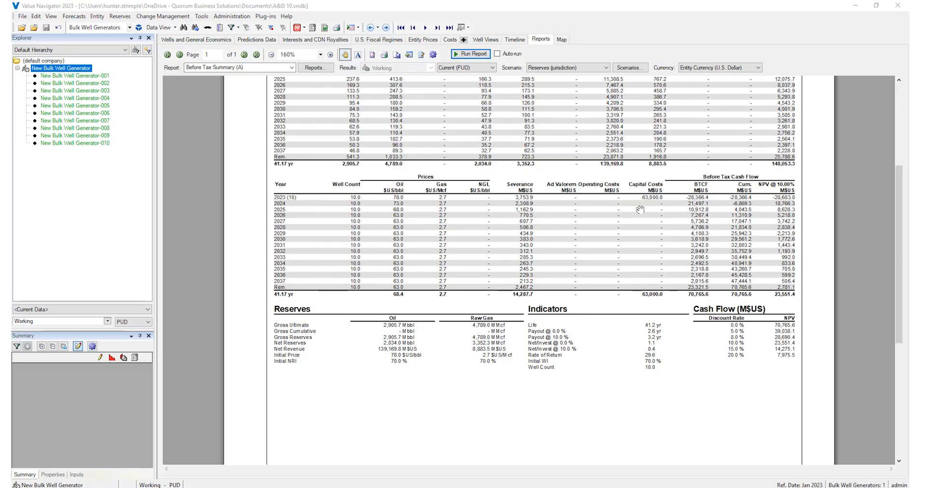
# - Open the report scenarios and inspect the capital cost deck setting of the High Capital Bakken scenario
pyautogui.click(630, 69)
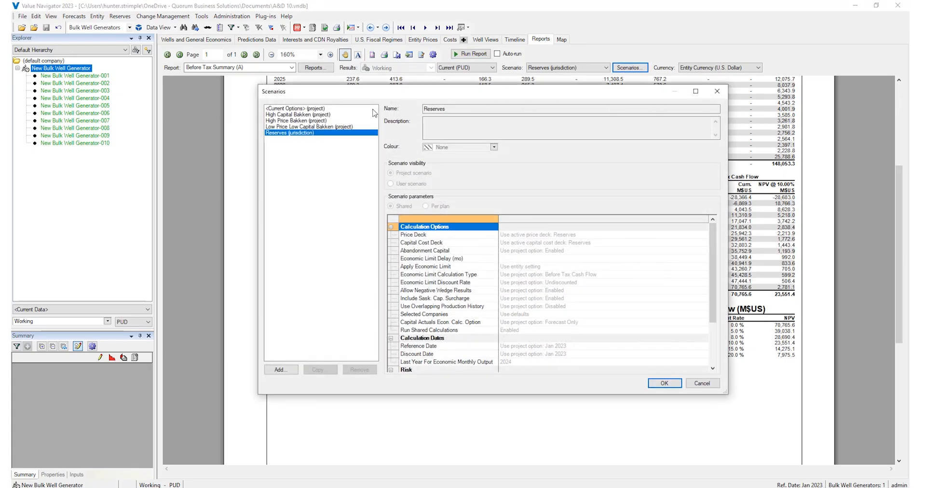
pyautogui.click(328, 115)
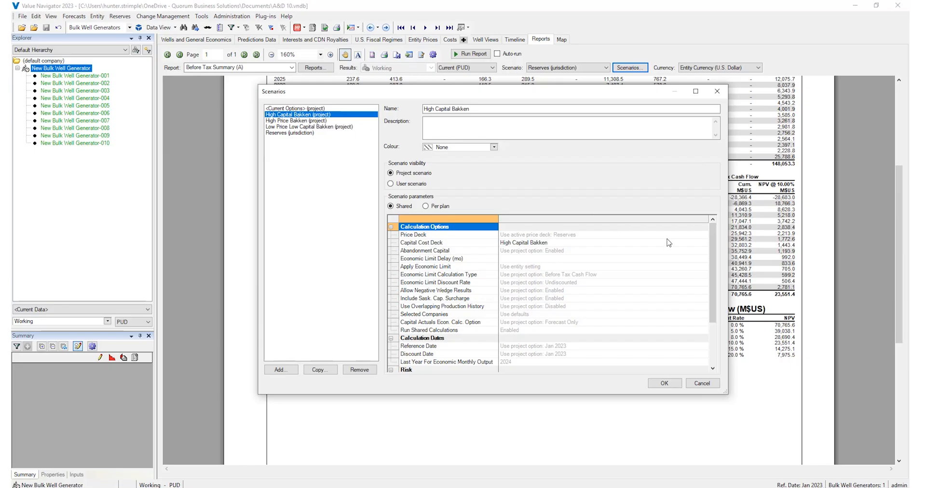
pyautogui.click(705, 245)
pyautogui.click(705, 244)
pyautogui.click(704, 244)
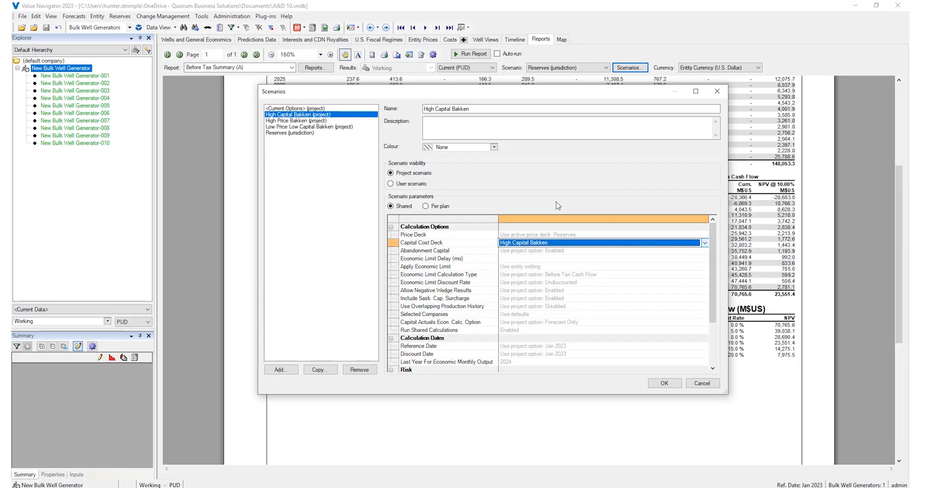
# - Inspect the price deck setting and its available options for the High Price Bakken scenario, leaving the scenarios without changes
pyautogui.click(304, 121)
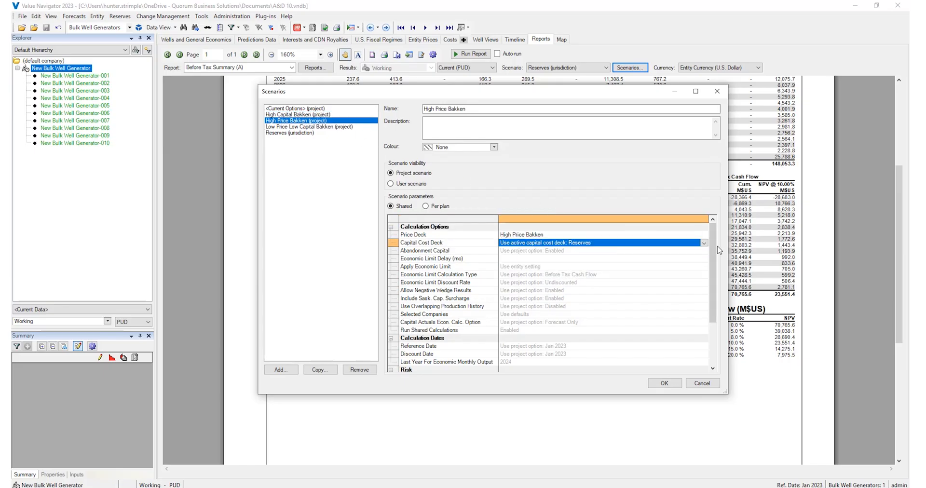
pyautogui.click(700, 235)
pyautogui.click(705, 235)
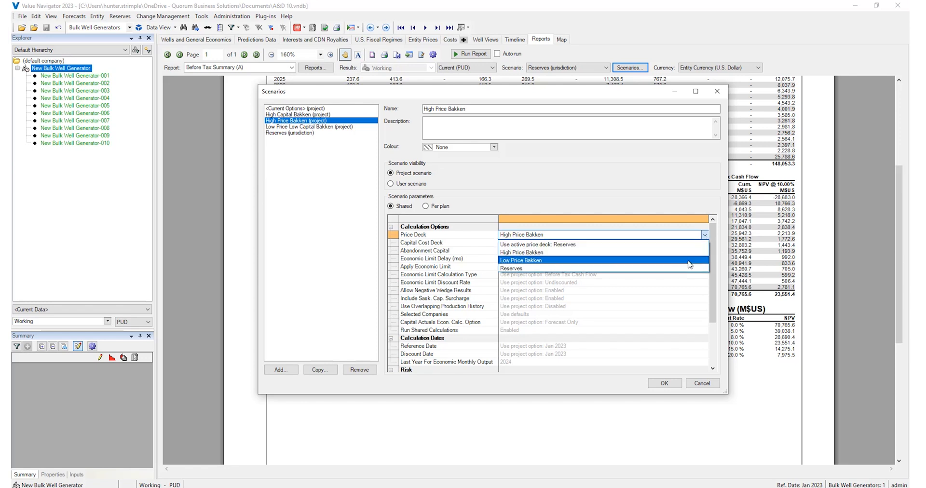
pyautogui.click(675, 253)
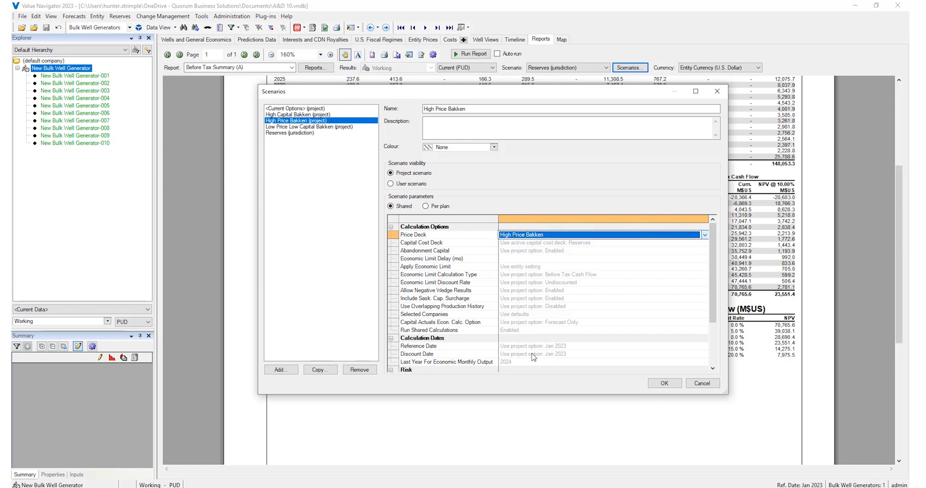
pyautogui.click(690, 383)
# - Run the Before Tax Summary (A) report under the High Capital Bakken scenario and review its cash flow and indicators
pyautogui.click(597, 68)
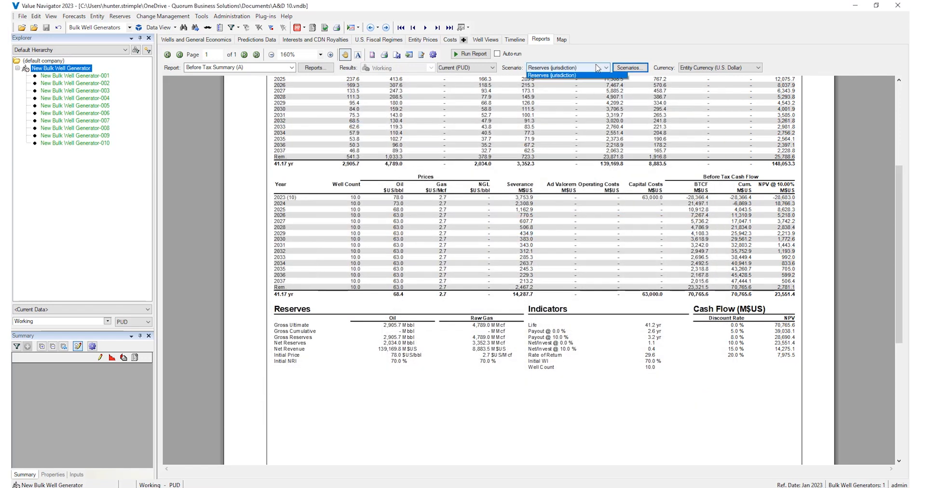
pyautogui.click(586, 88)
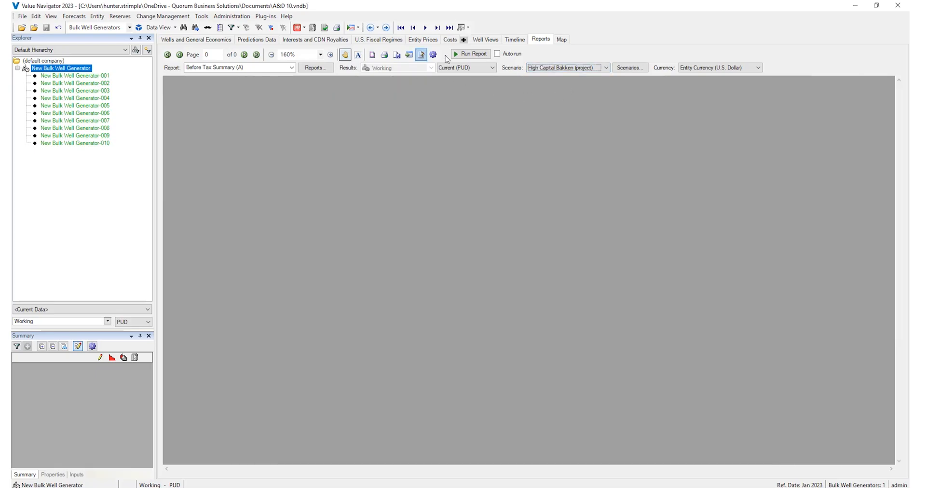
pyautogui.click(467, 54)
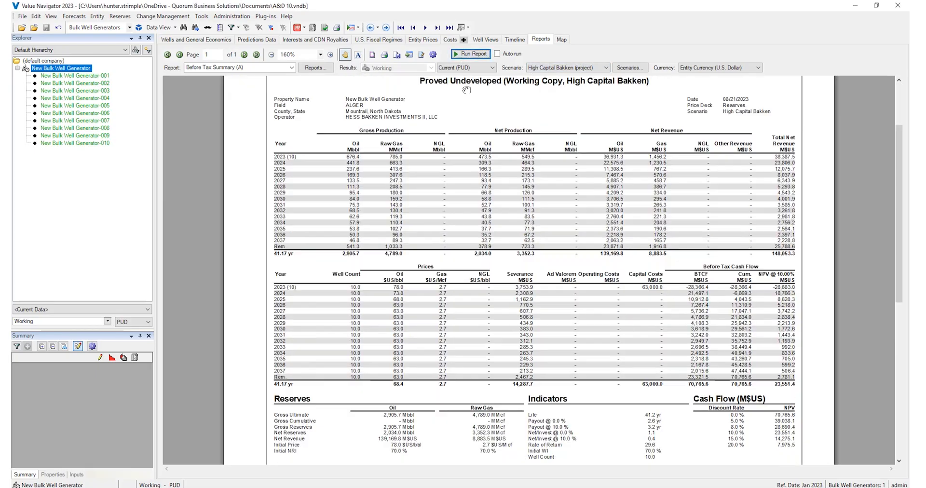
pyautogui.scroll(-3, 466, 90)
pyautogui.click(636, 338)
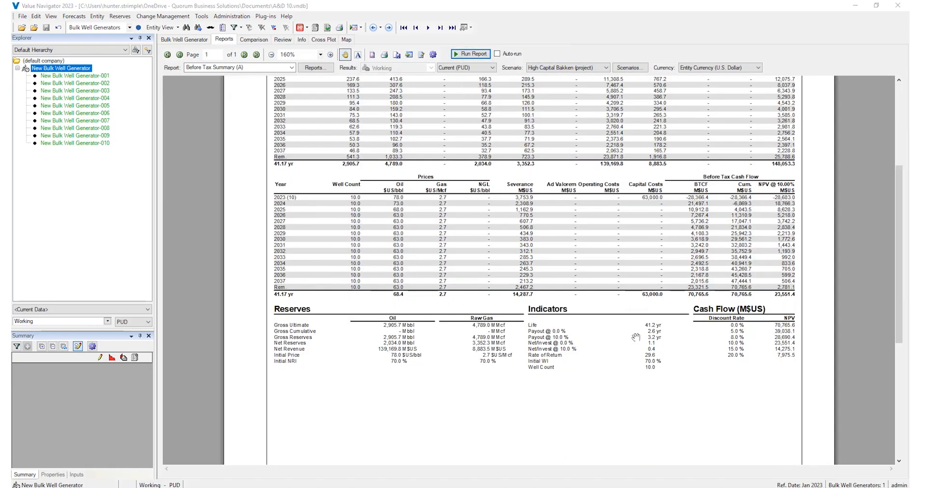
# - Compare the scenarios' cash flows, enlarging the early part of the NPV curves and charting the totals by ROR and P/I
pyautogui.click(259, 42)
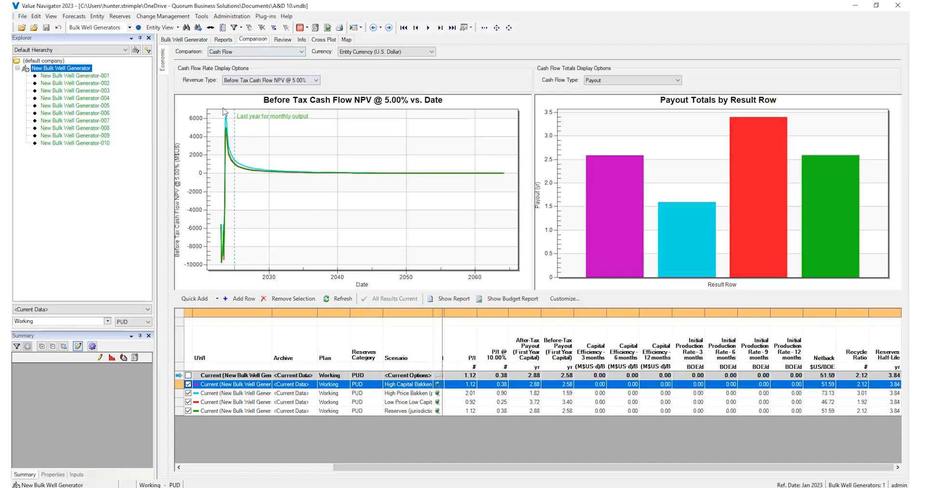
pyautogui.moveTo(213, 113); pyautogui.dragTo(338, 212)
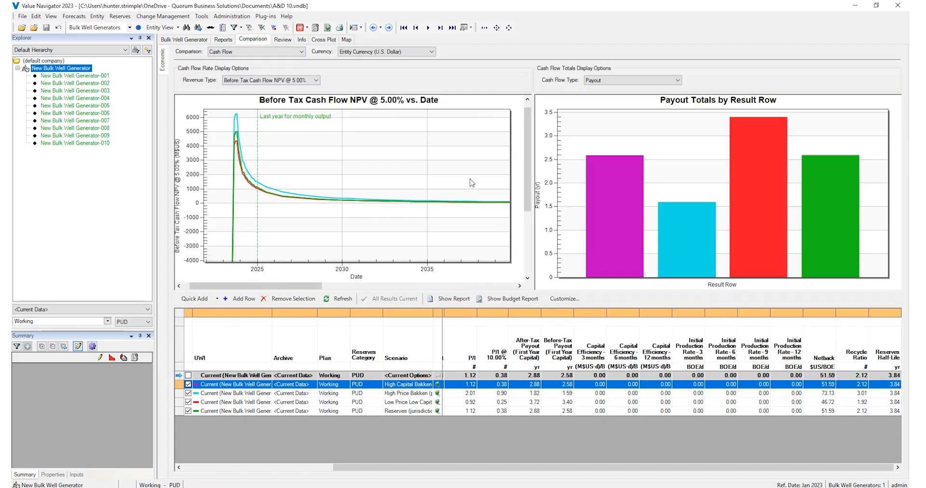
pyautogui.click(651, 81)
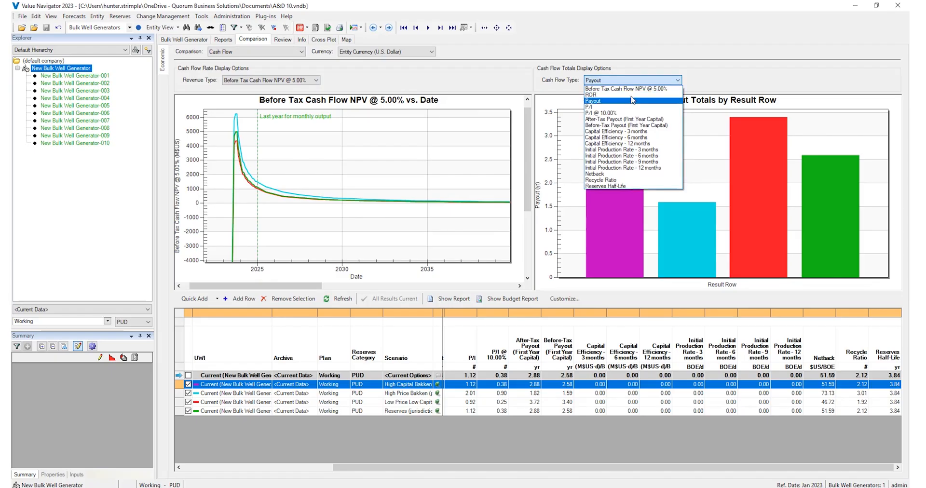
pyautogui.click(633, 99)
pyautogui.click(639, 81)
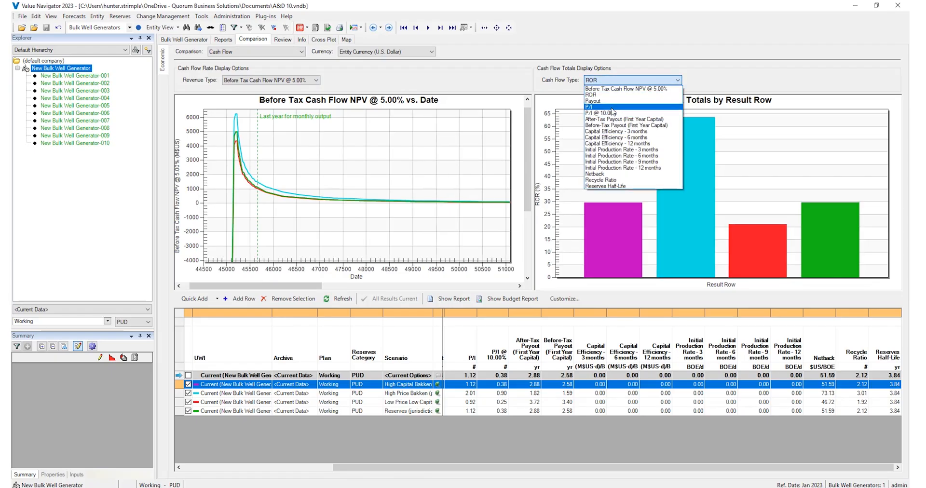
pyautogui.click(613, 110)
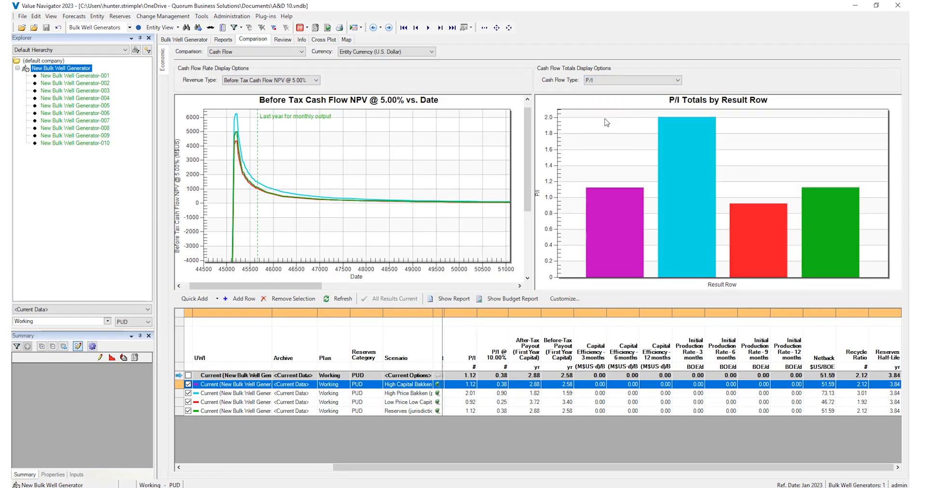